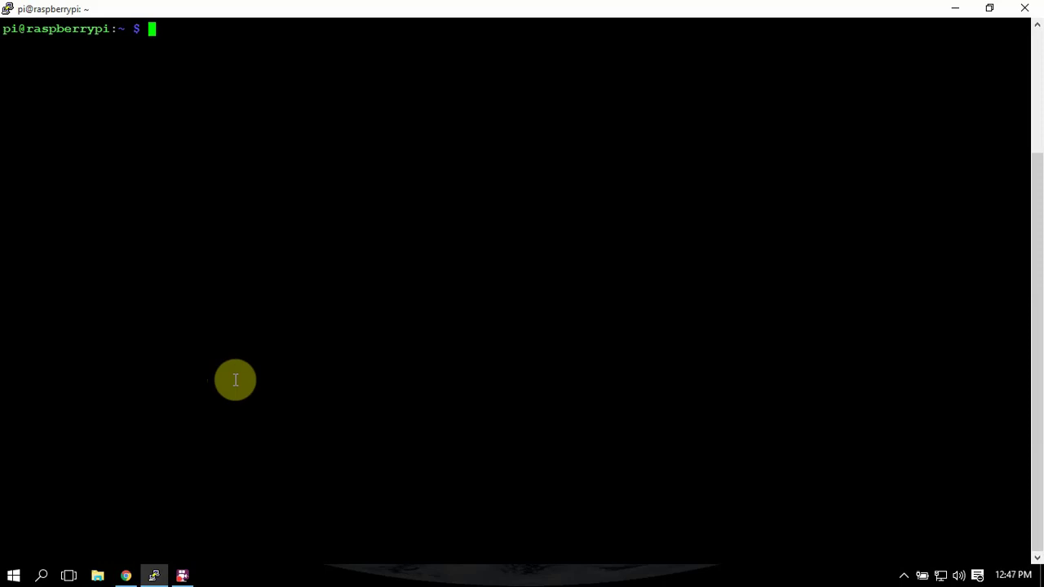
# Launch raspi-config with sudo and open the Interfacing Options.
pyautogui.write('sudo raspi-config')
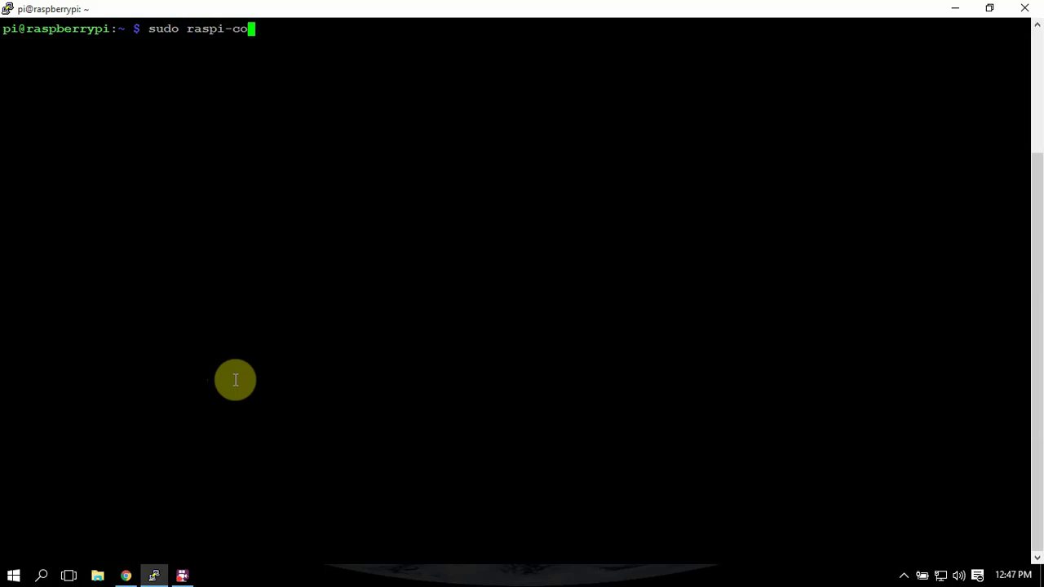
pyautogui.press('Return')
pyautogui.press('Down')
pyautogui.press('Down')
pyautogui.press('Down')
pyautogui.press('Down')
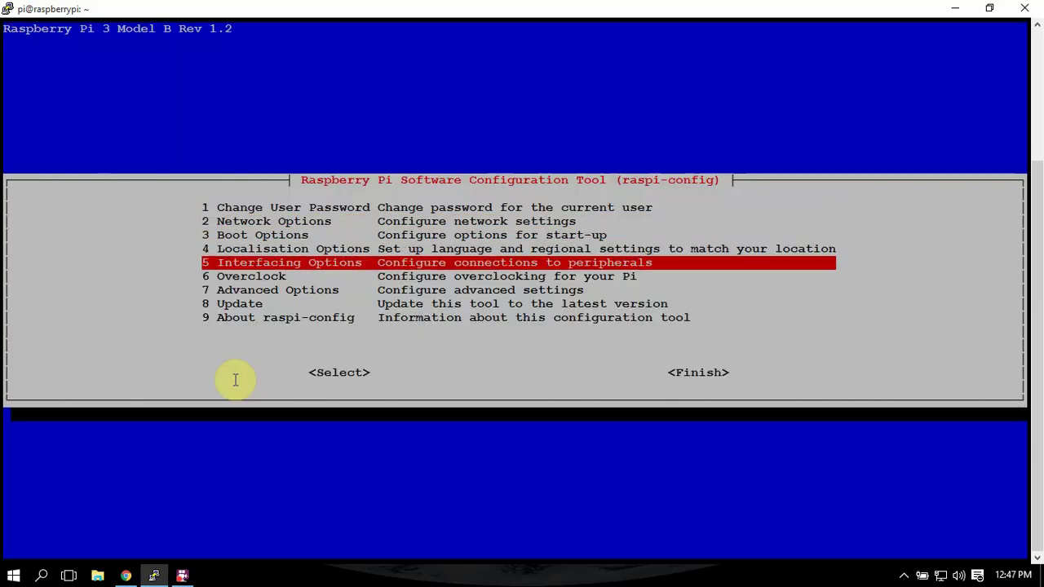
pyautogui.press('Return')
# Enable the camera interface, the first entry in Interfacing Options, and return to the main configuration list.
pyautogui.press('Return')
pyautogui.press('Left')
pyautogui.press('Return')
pyautogui.press('Return')
# Finish the Raspberry Pi configuration and accept the reboot.
pyautogui.press('Tab')
pyautogui.press('Tab')
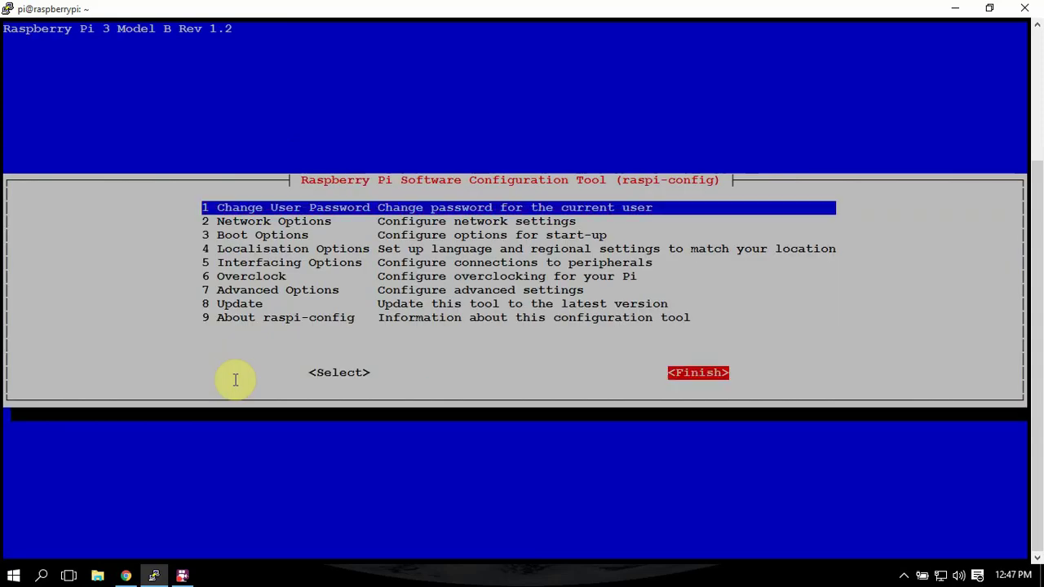
pyautogui.press('Return')
pyautogui.press('Return')
pyautogui.press('Return')
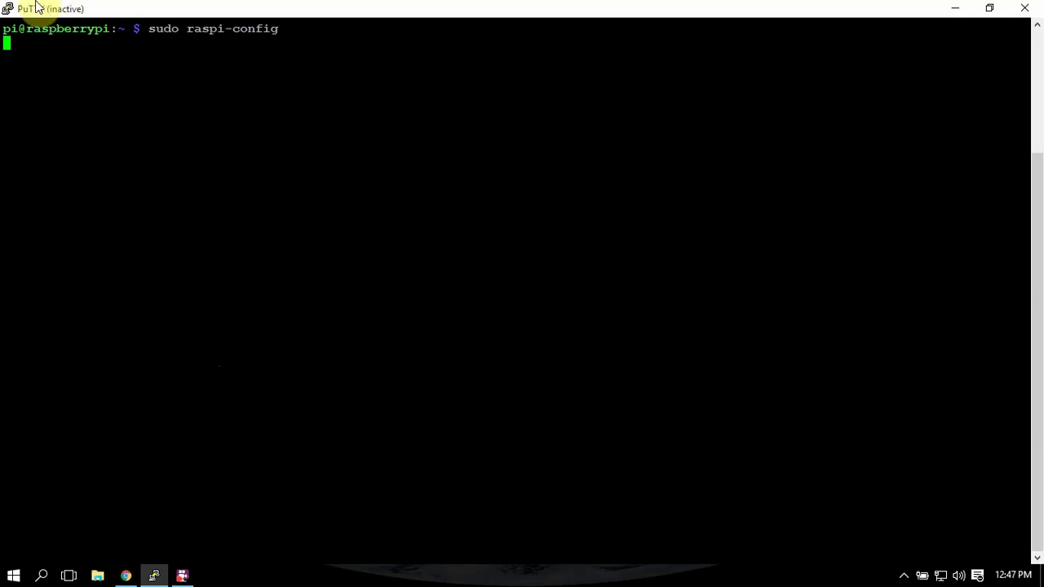
# Restart the inactive PuTTY session and log in as pi with the account password.
pyautogui.click(8, 8)
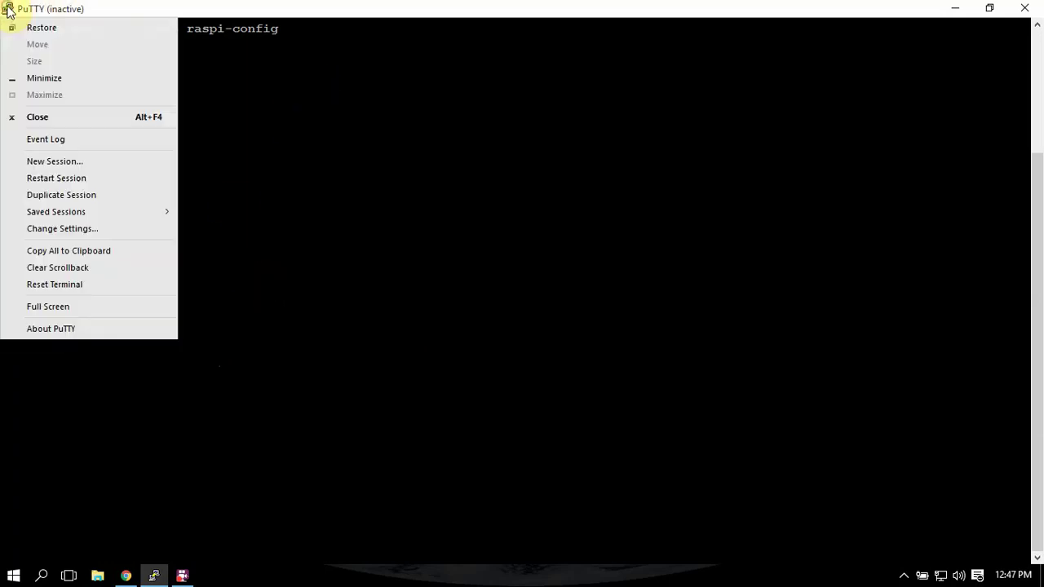
pyautogui.click(55, 180)
pyautogui.write('pi')
pyautogui.press('Return')
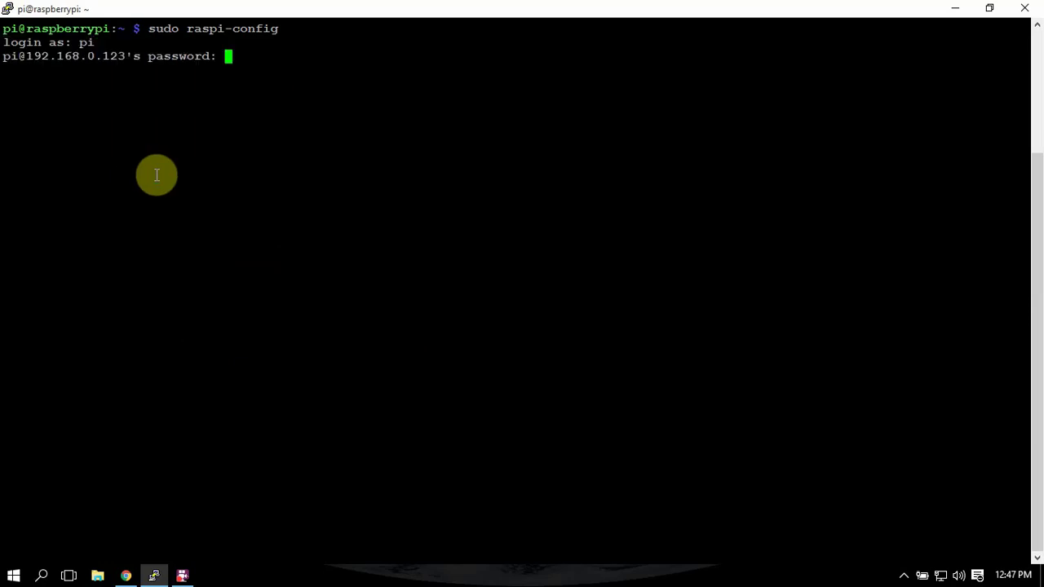
pyautogui.press('Return')
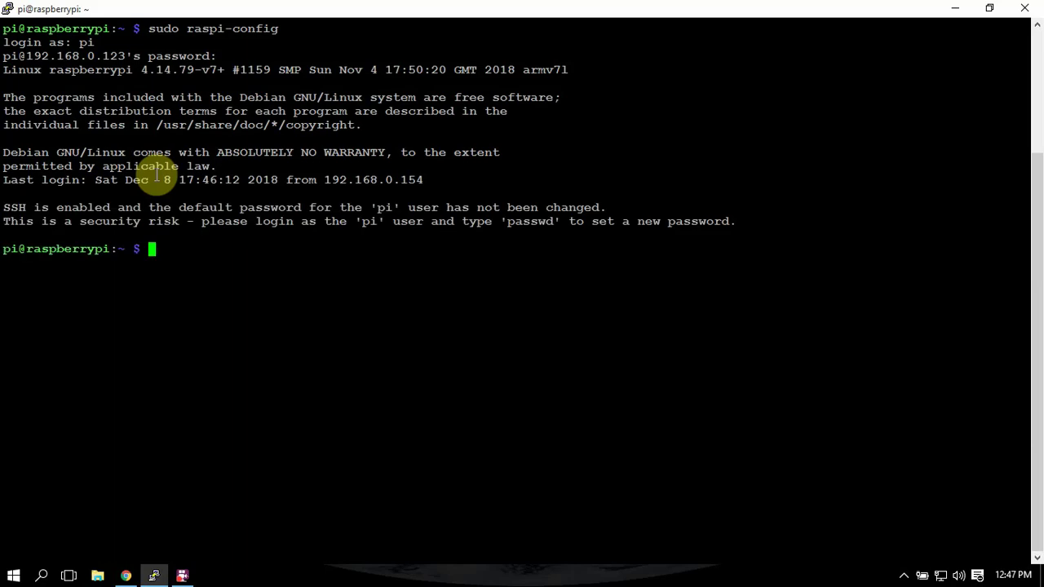
# Switch to a root shell with sudo -i and clear the terminal.
pyautogui.write('sudo -i')
pyautogui.press('Return')
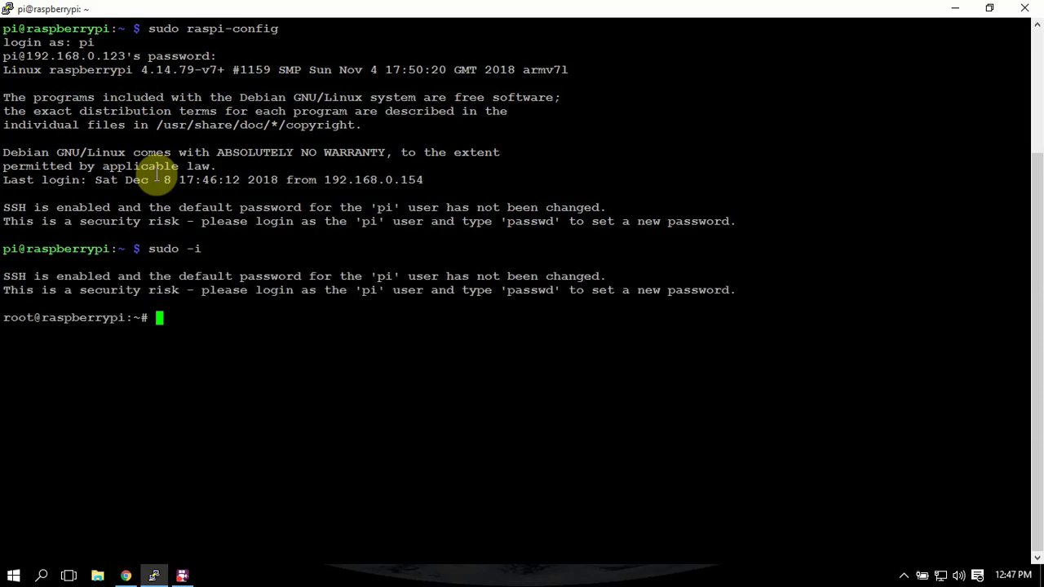
pyautogui.write('clear')
pyautogui.press('Return')
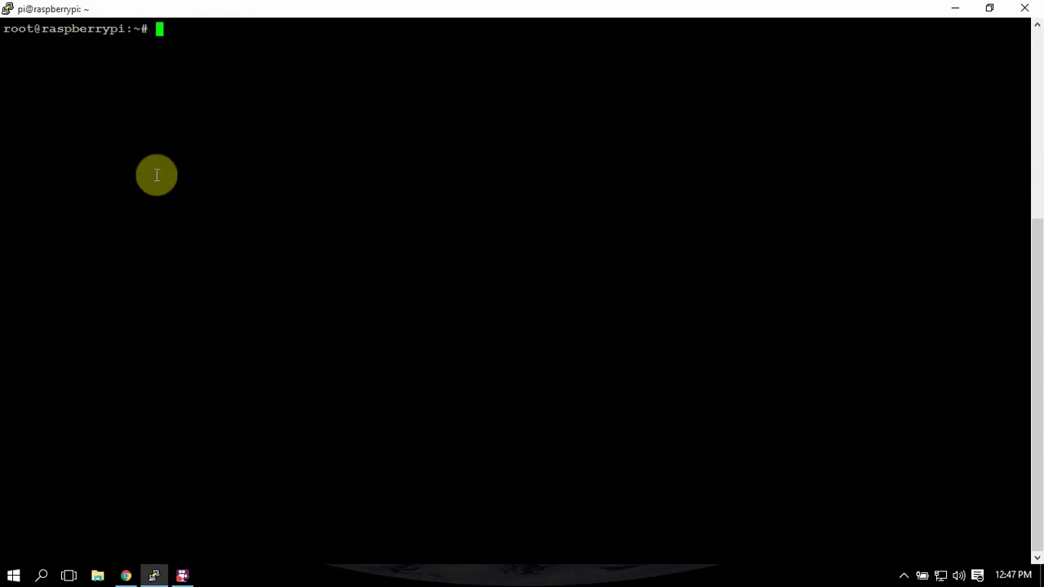
# Install the ffmpeg and v4l-utils packages with apt and agree to continue.
pyautogui.write('apt install ffmpeg v4l-utils')
pyautogui.press('Return')
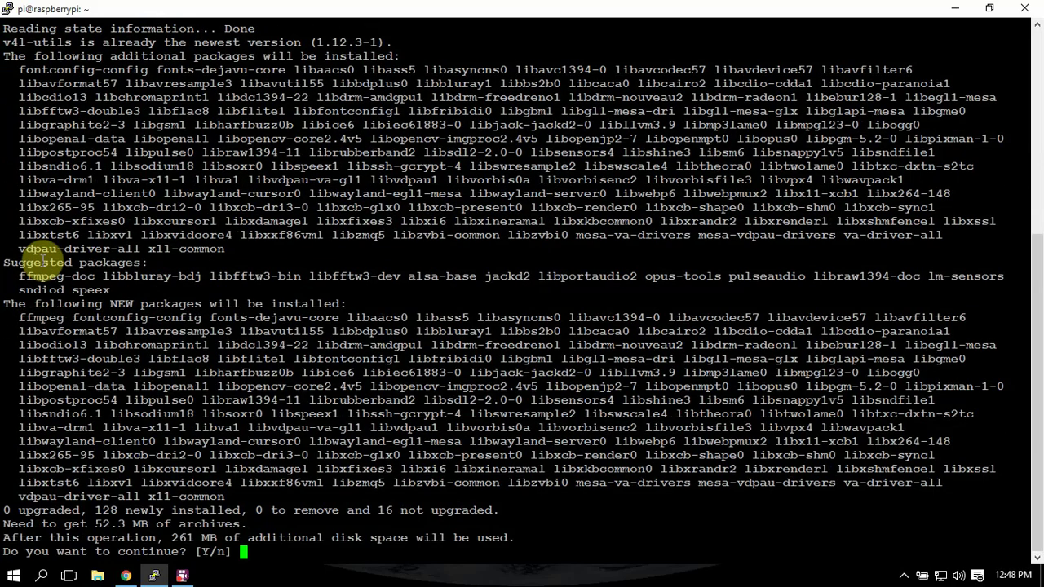
pyautogui.write('y')
pyautogui.press('Return')
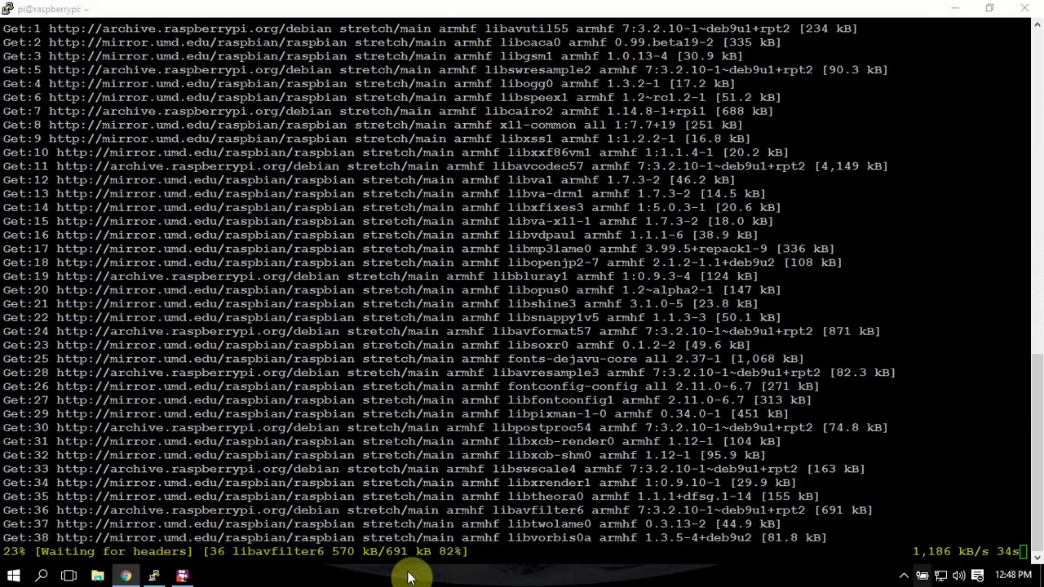
pyautogui.click(182, 575)
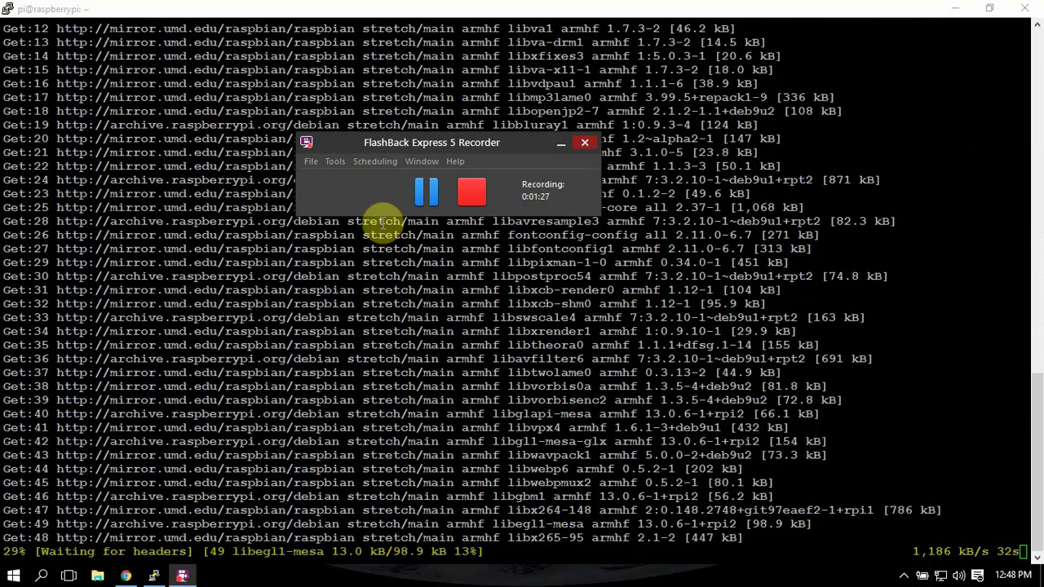
pyautogui.click(418, 195)
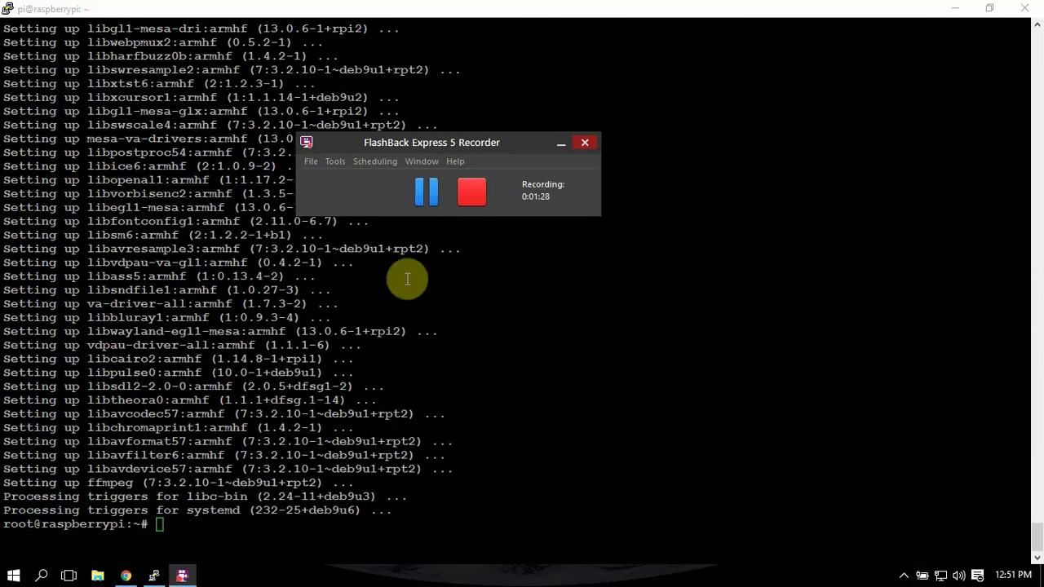
pyautogui.click(507, 418)
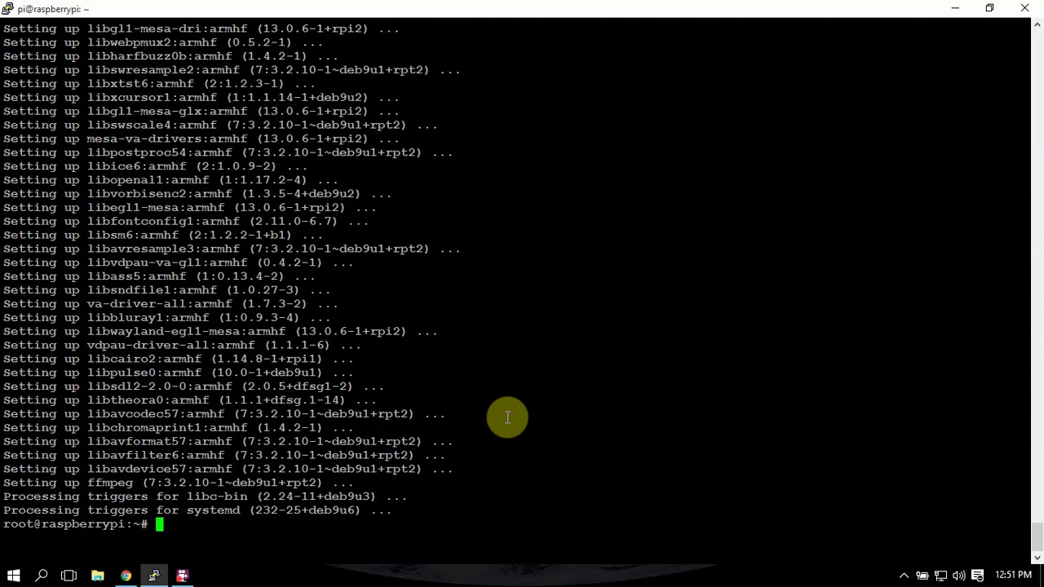
# Install the libmariadbclient18 and libpq5 packages with apt and agree to continue.
pyautogui.write('apt')
pyautogui.rightClick(254, 477)
pyautogui.press('Return')
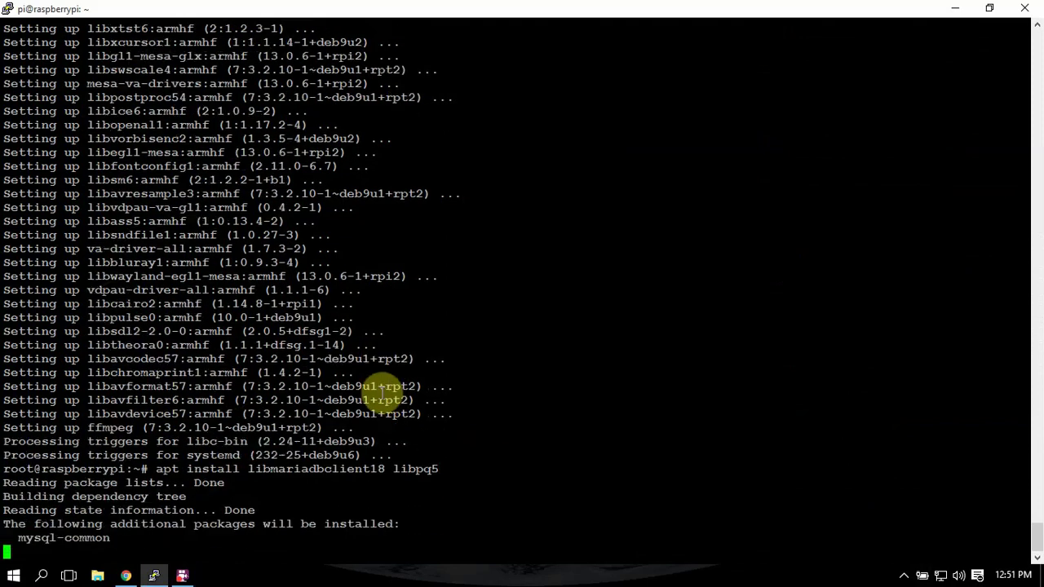
pyautogui.write('y')
pyautogui.press('Return')
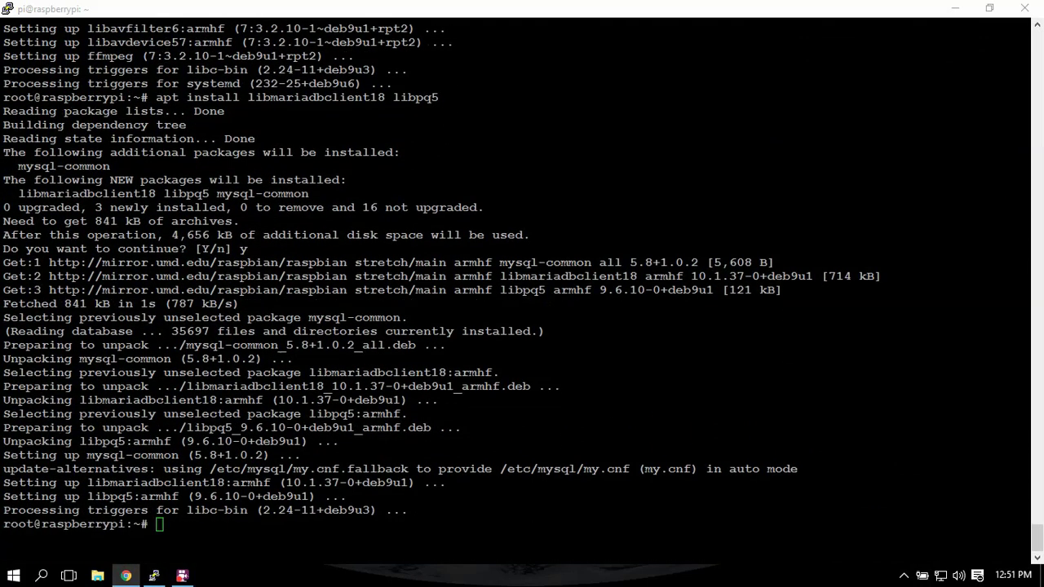
pyautogui.rightClick(795, 351)
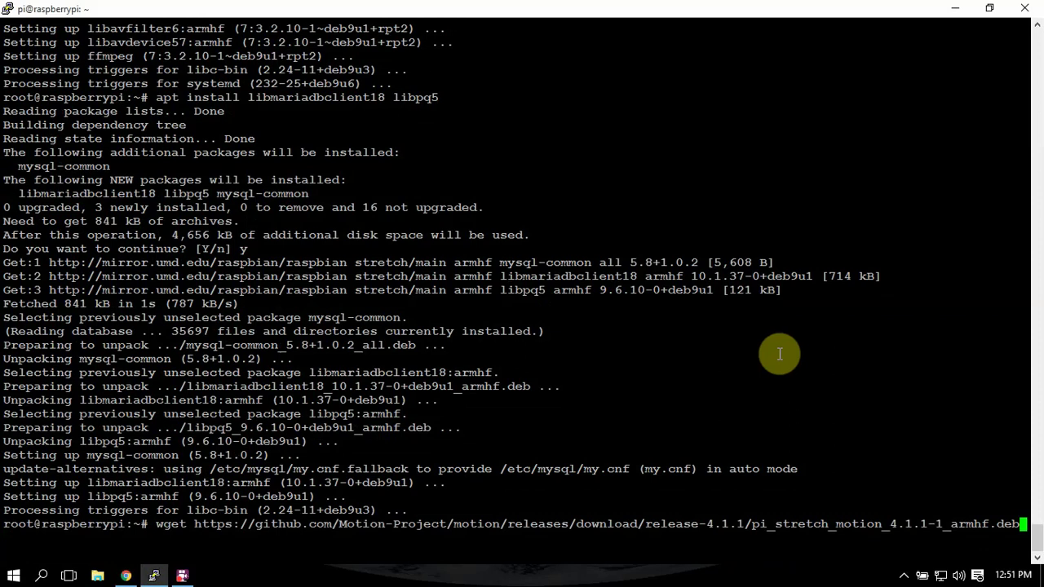
pyautogui.press('Return')
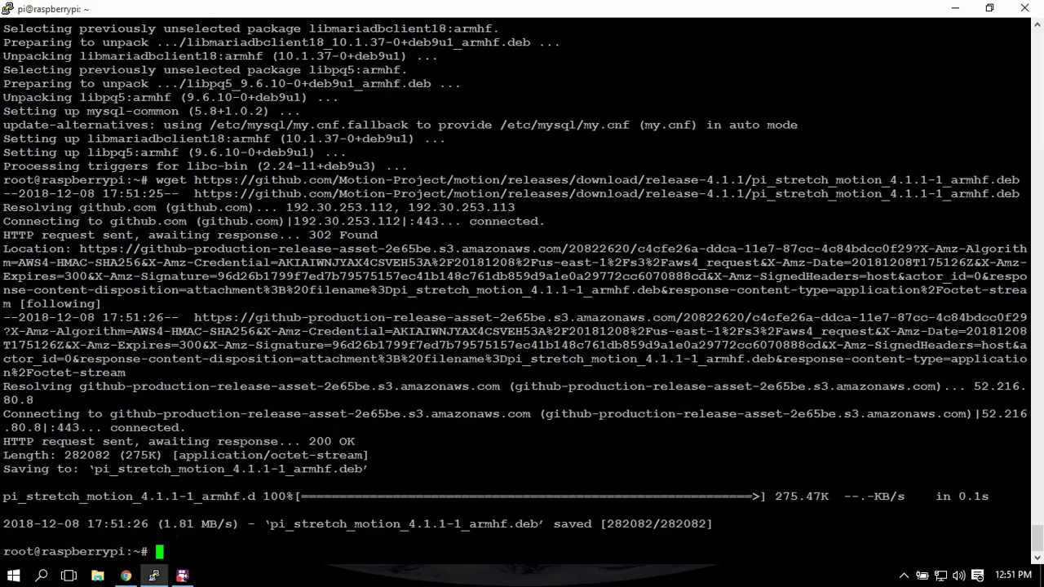
pyautogui.hotkey('alt', 'Tab')
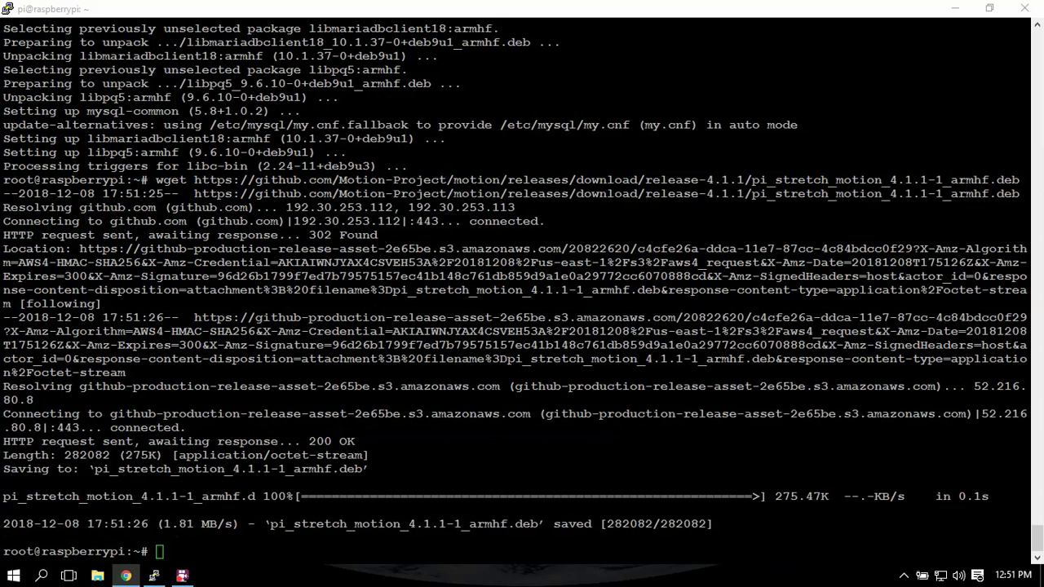
pyautogui.click(128, 449)
pyautogui.rightClick(140, 449)
pyautogui.press('Return')
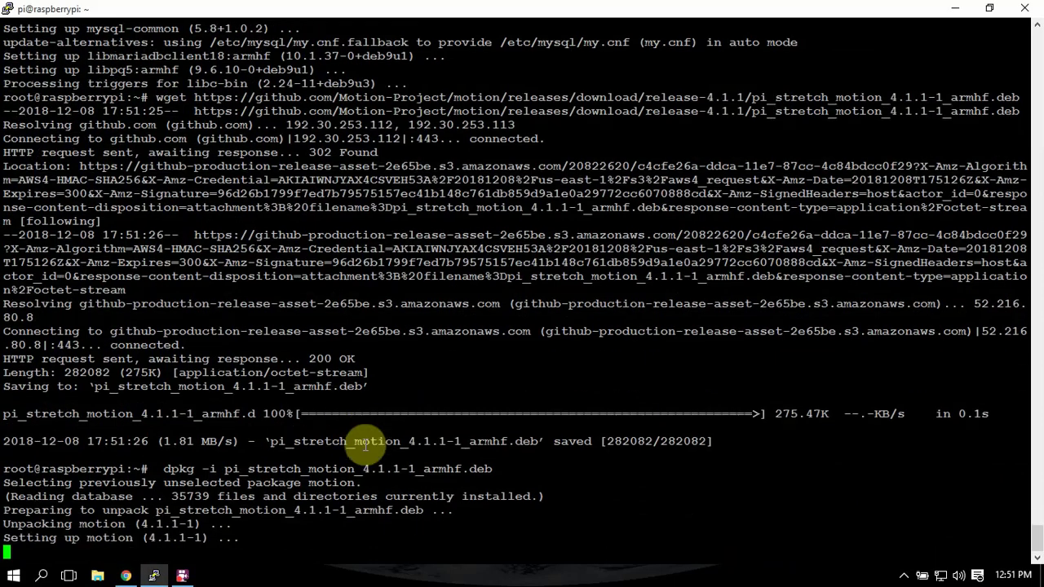
# Install python-pip, python-dev, libssl-dev, libcurl4-openssl-dev, libjpeg-dev and libz-dev with apt and agree to continue.
pyautogui.hotkey('alt', 'Tab')
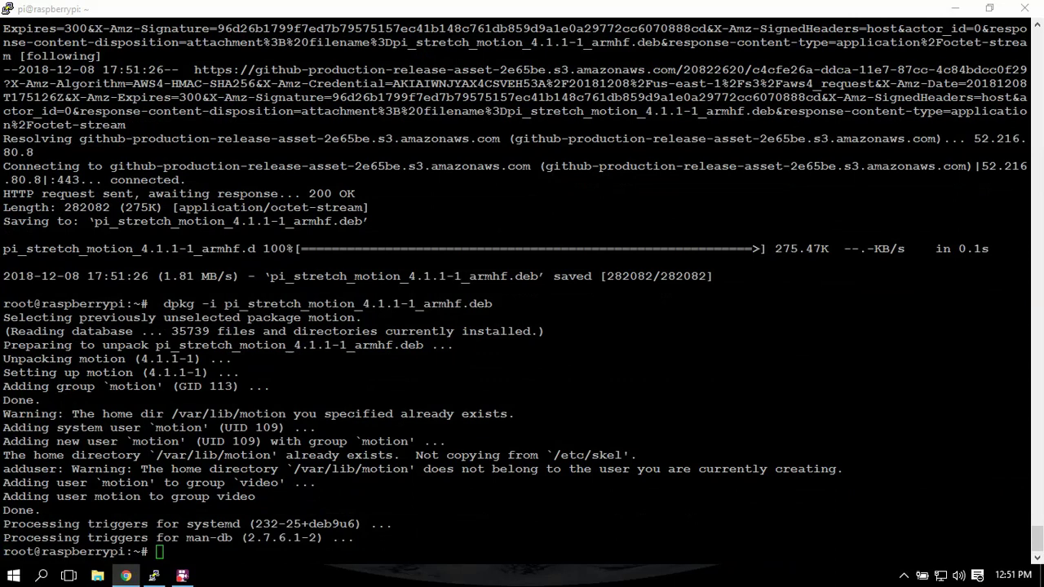
pyautogui.click(367, 327)
pyautogui.write('apt')
pyautogui.rightClick(367, 326)
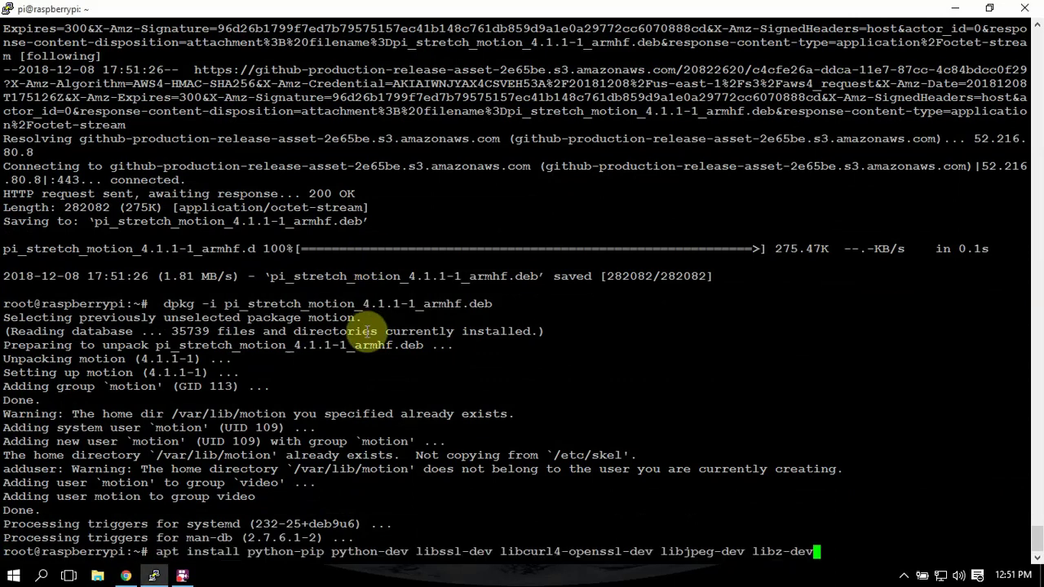
pyautogui.press('Return')
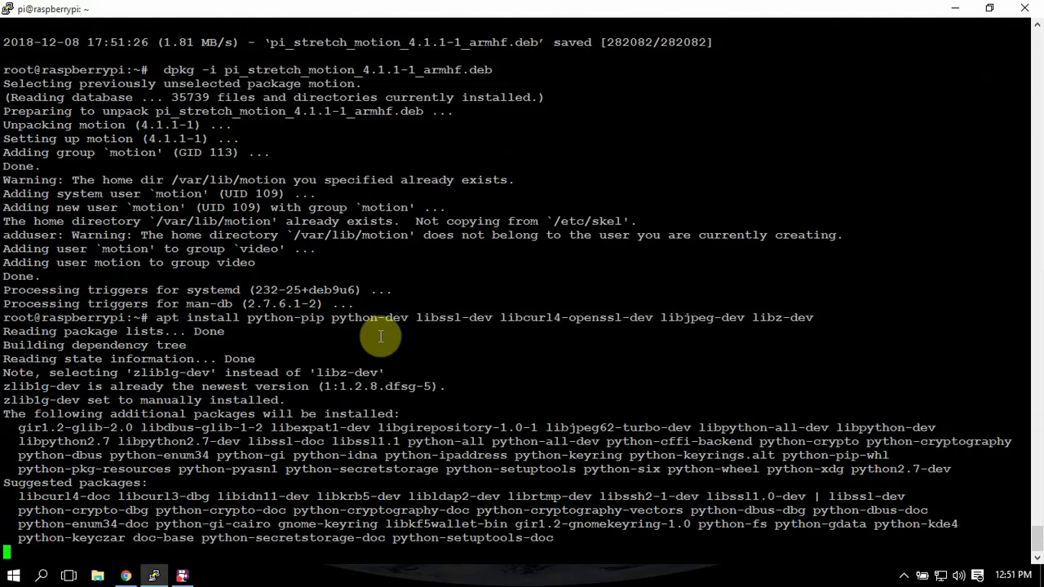
pyautogui.write('y')
pyautogui.press('Return')
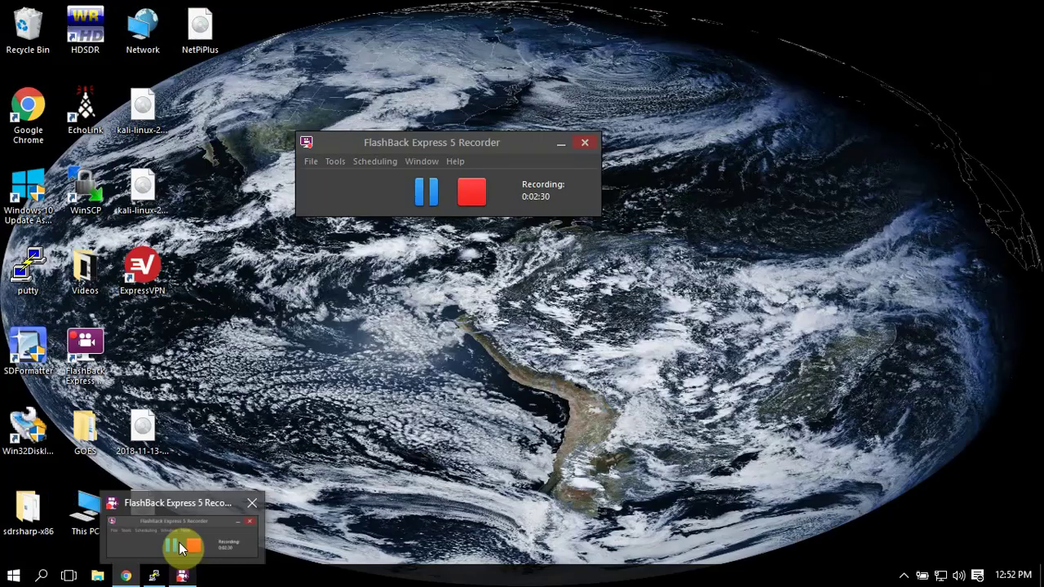
pyautogui.click(187, 547)
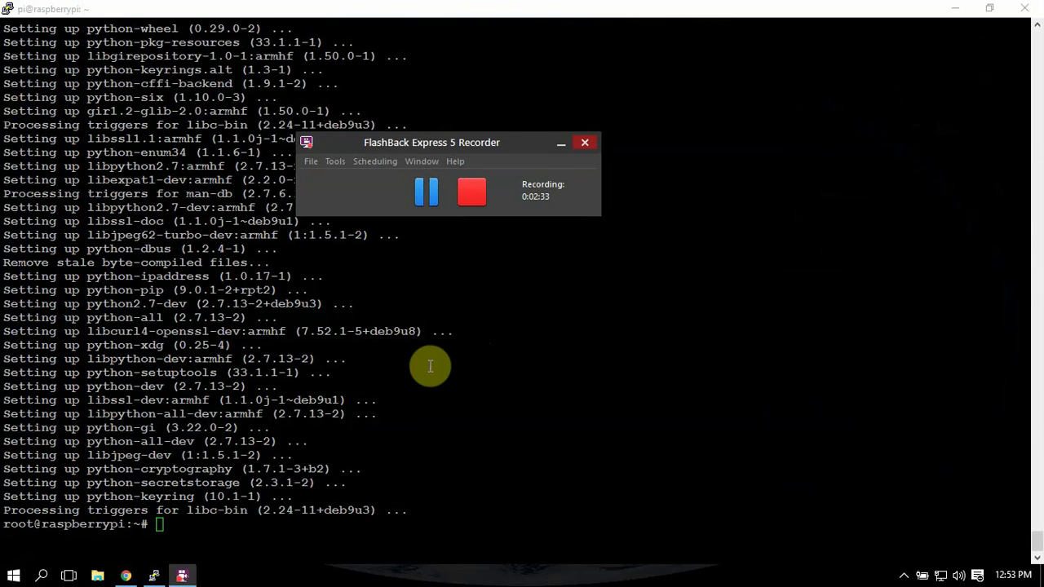
pyautogui.moveTo(414, 364); pyautogui.dragTo(416, 368)
pyautogui.rightClick(425, 366)
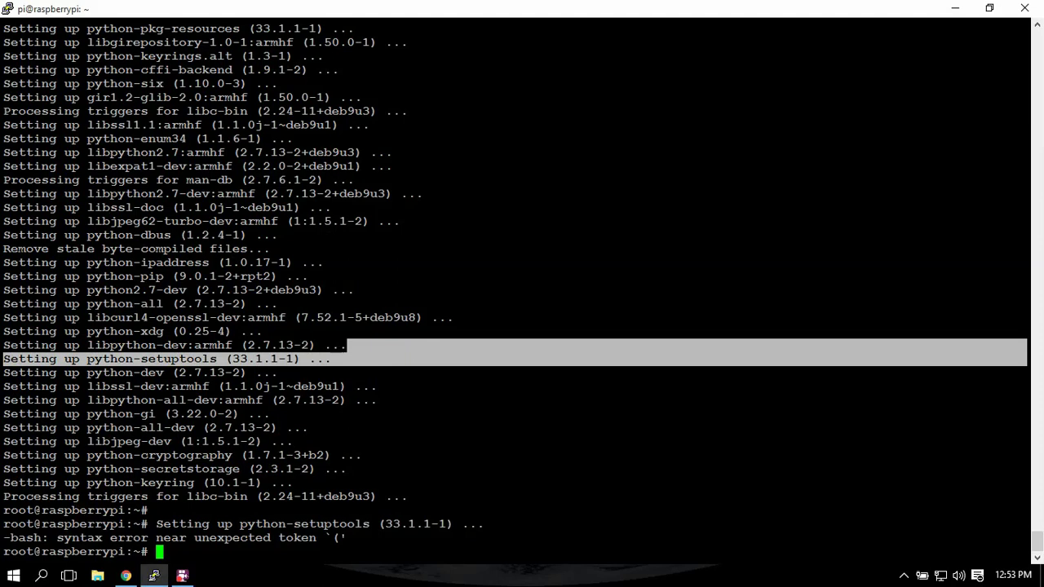
# Install motioneye with pip.
pyautogui.hotkey('alt', 'Tab')
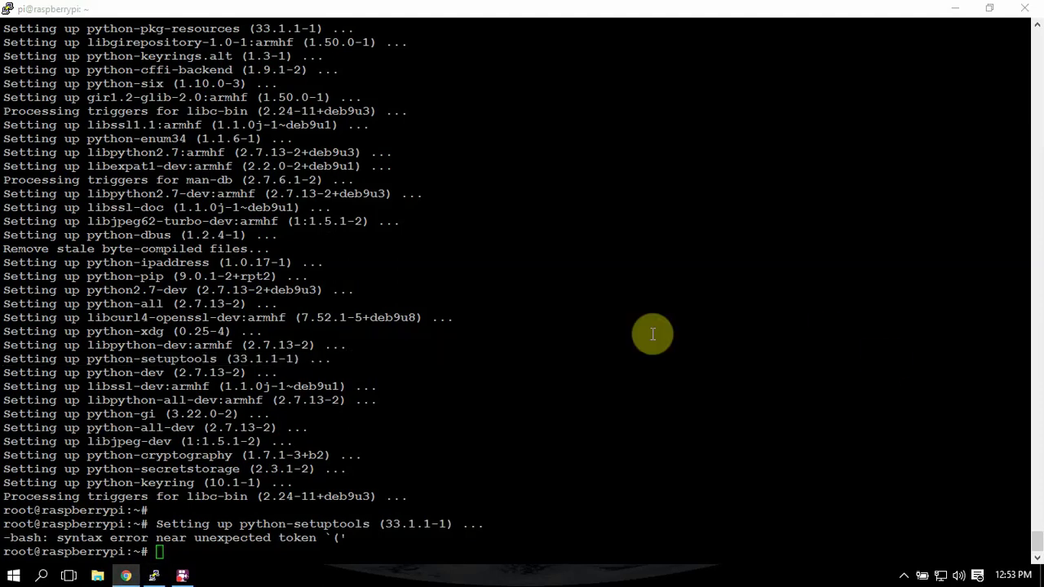
pyautogui.rightClick(653, 335)
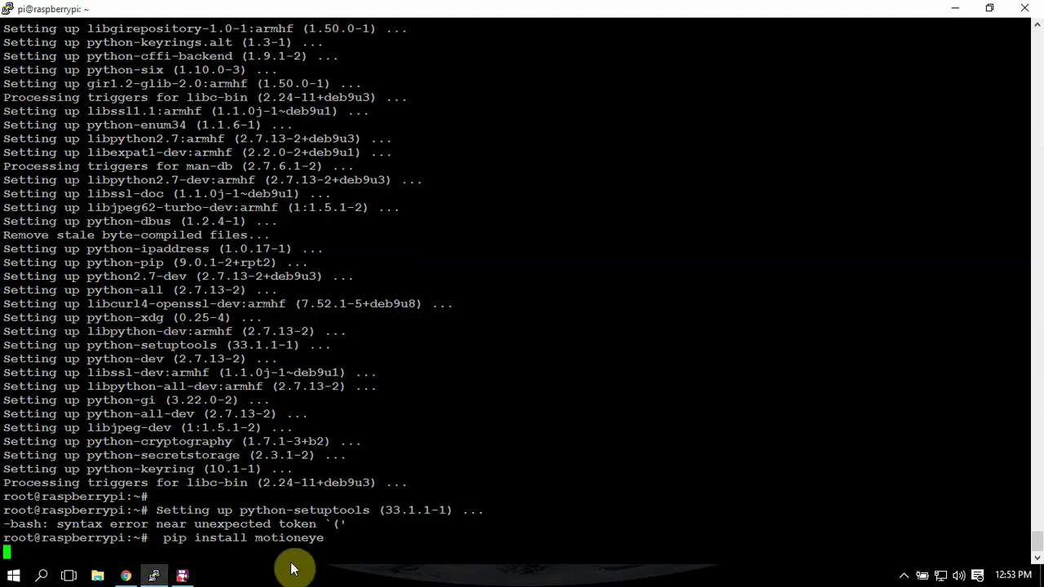
pyautogui.click(181, 576)
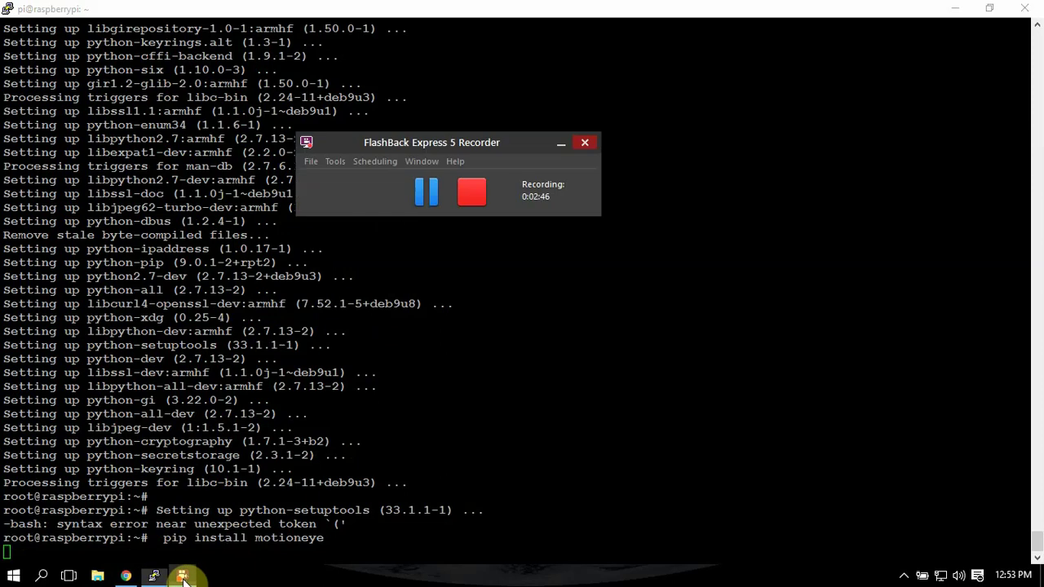
pyautogui.click(432, 192)
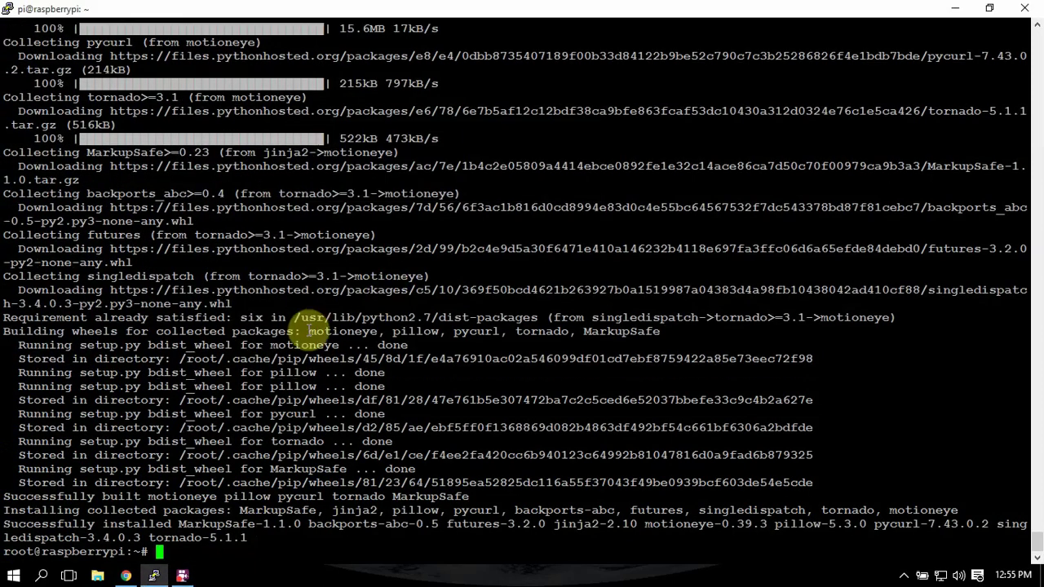
# Create /etc/motioneye with mkdir -p and copy /usr/local/share/motioneye/extra/motioneye.conf.sample to /etc/motioneye/motioneye.conf.
pyautogui.rightClick(308, 330)
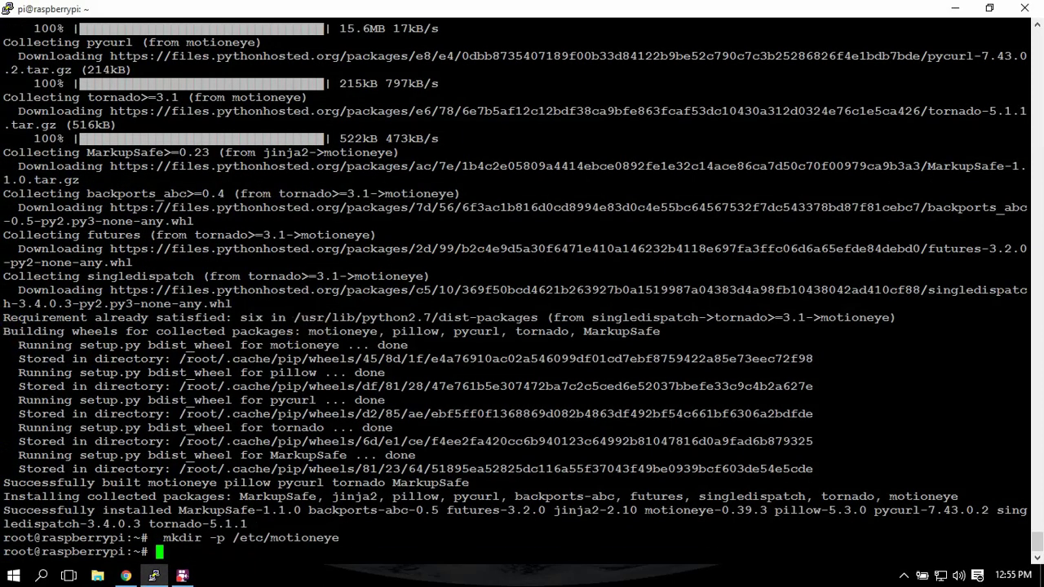
pyautogui.hotkey('alt', 'Tab')
pyautogui.rightClick(411, 324)
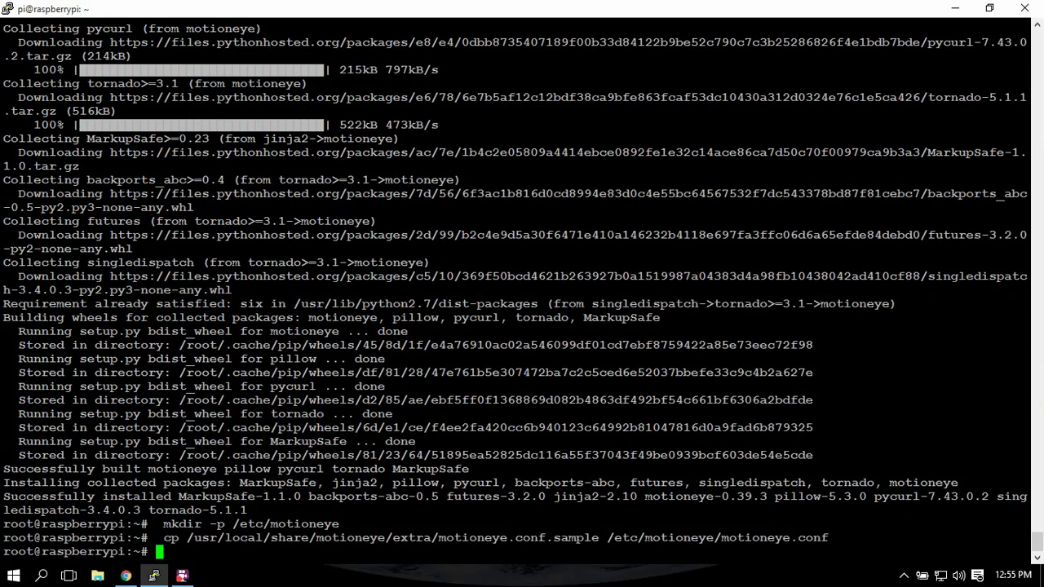
# Create /var/lib/motioneye with mkdir -p and copy /usr/local/share/motioneye/extra/motioneye.systemd-unit-local to /etc/systemd/system/motioneye.service.
pyautogui.hotkey('alt', 'Tab')
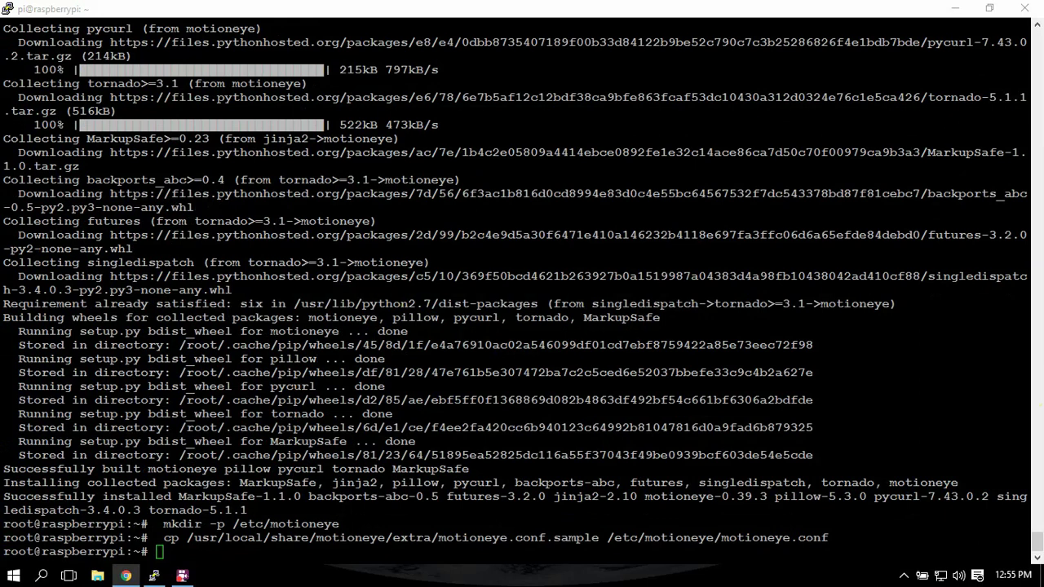
pyautogui.click(662, 377)
pyautogui.rightClick(467, 385)
pyautogui.click(779, 408)
pyautogui.hotkey('alt', 'Tab')
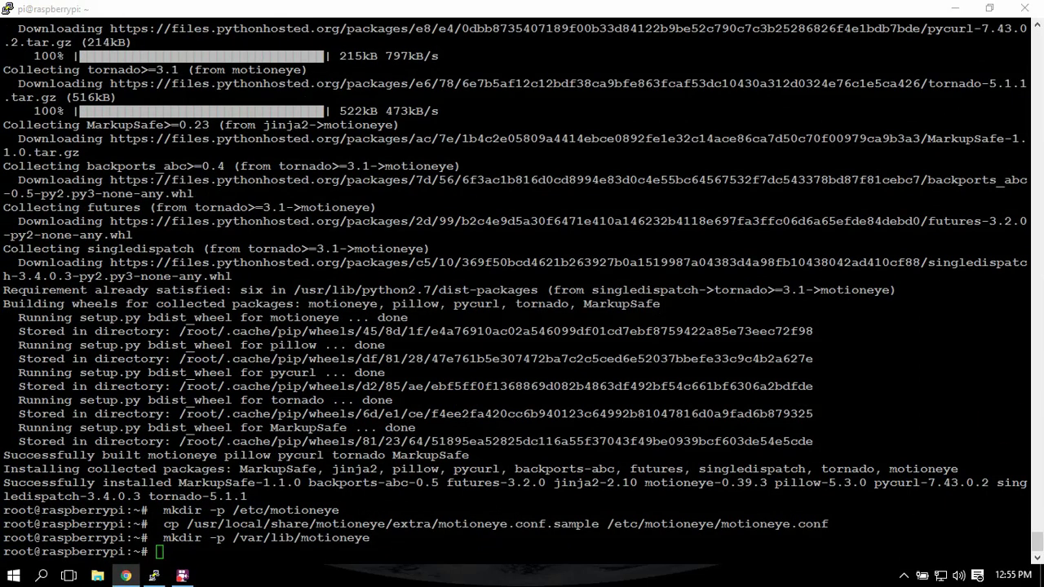
pyautogui.rightClick(681, 385)
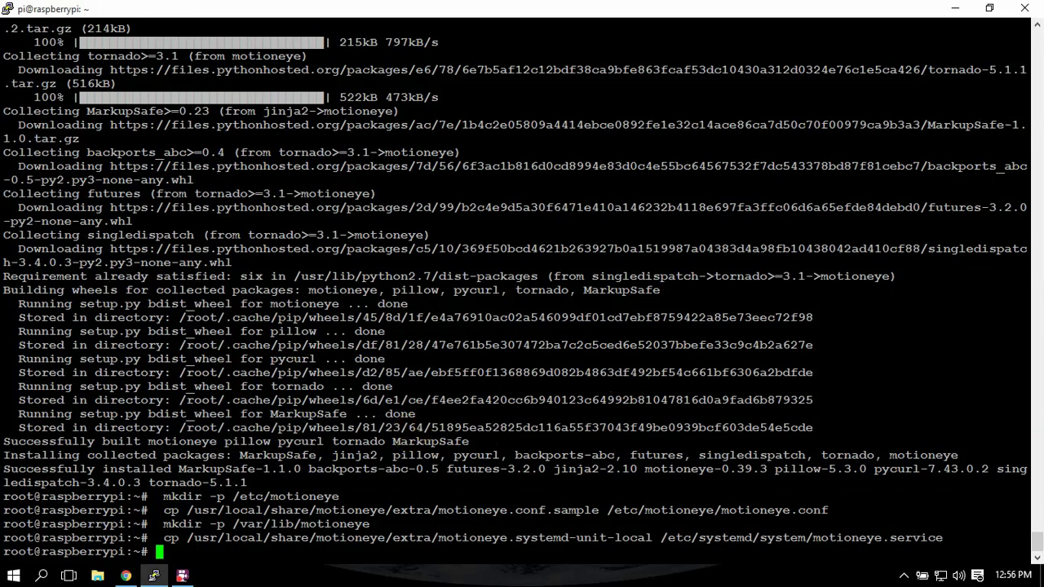
# Reload the systemd configuration with systemctl daemon-reload and enable the motioneye service.
pyautogui.hotkey('alt', 'Tab')
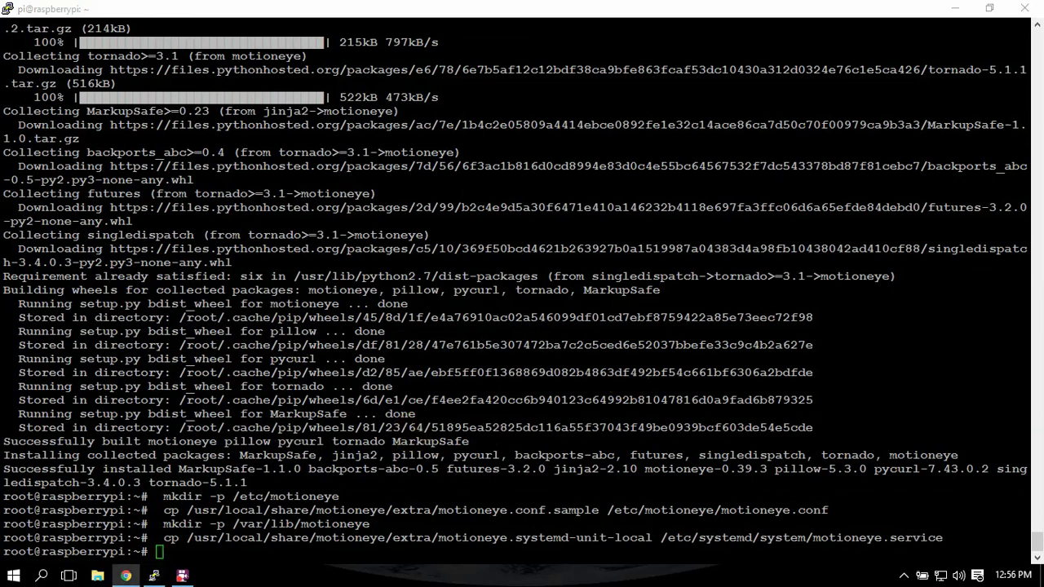
pyautogui.rightClick(575, 345)
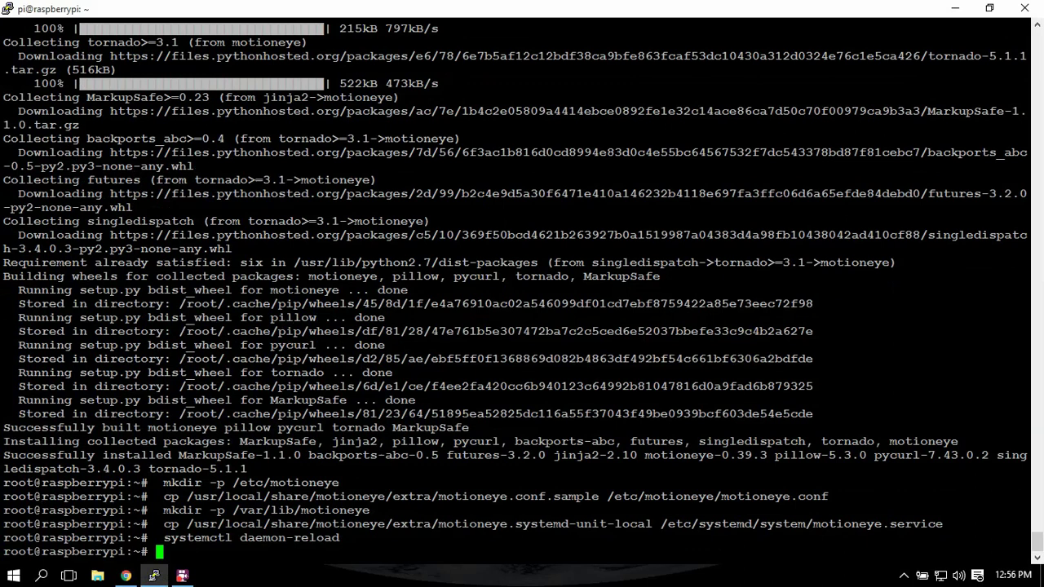
pyautogui.hotkey('alt', 'Tab')
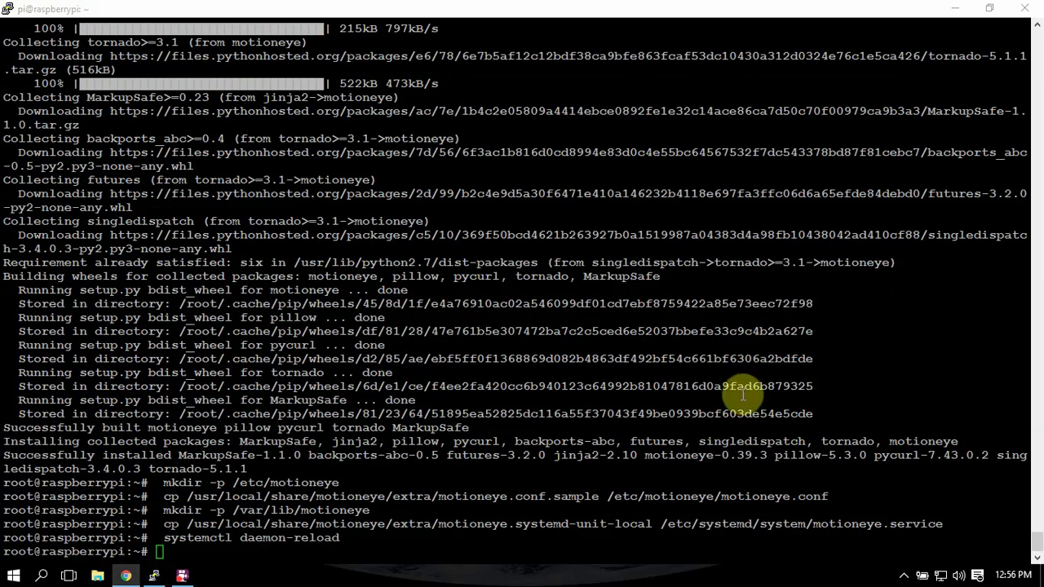
pyautogui.rightClick(602, 378)
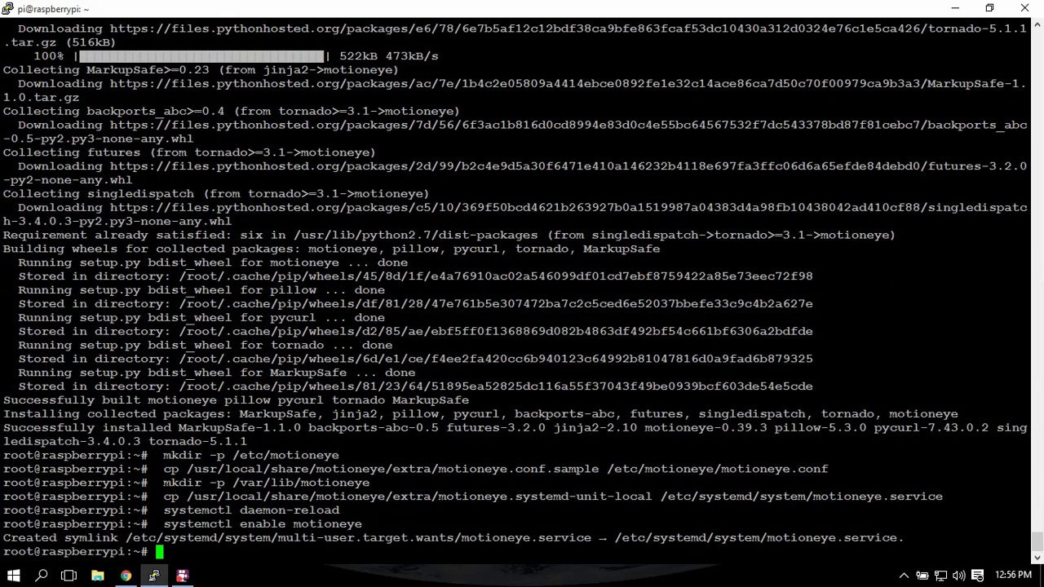
# Start motioneye with systemctl and switch to Chrome with the motionEye page at 192.168.0.123:8765.
pyautogui.hotkey('alt', 'Tab')
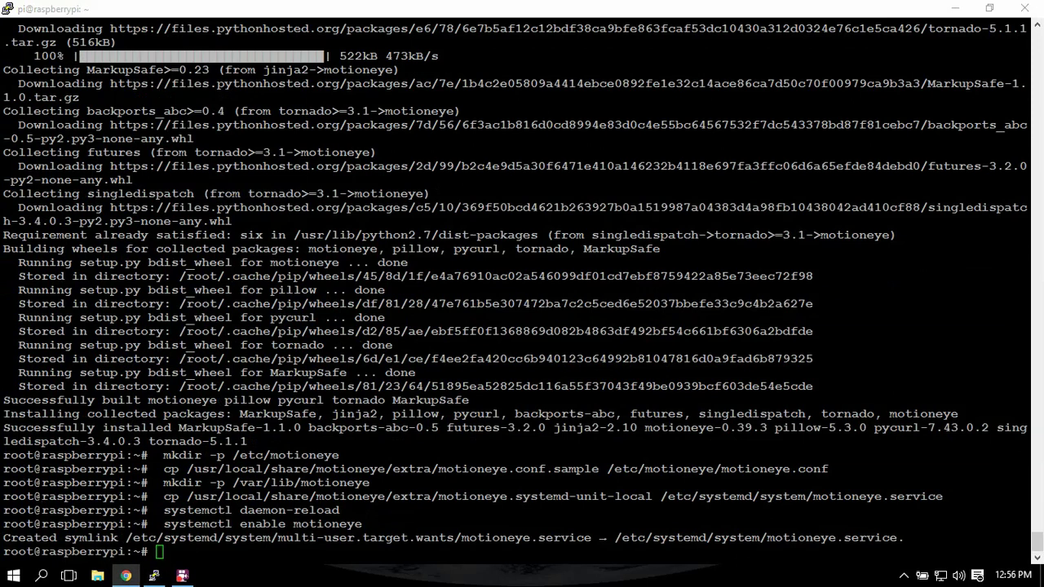
pyautogui.rightClick(249, 335)
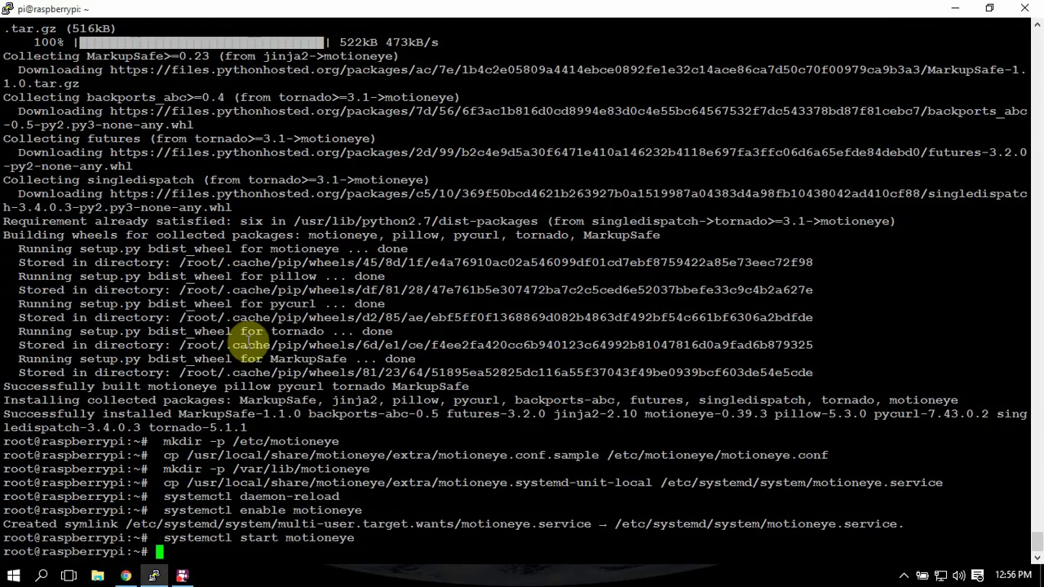
pyautogui.click(181, 574)
pyautogui.click(434, 193)
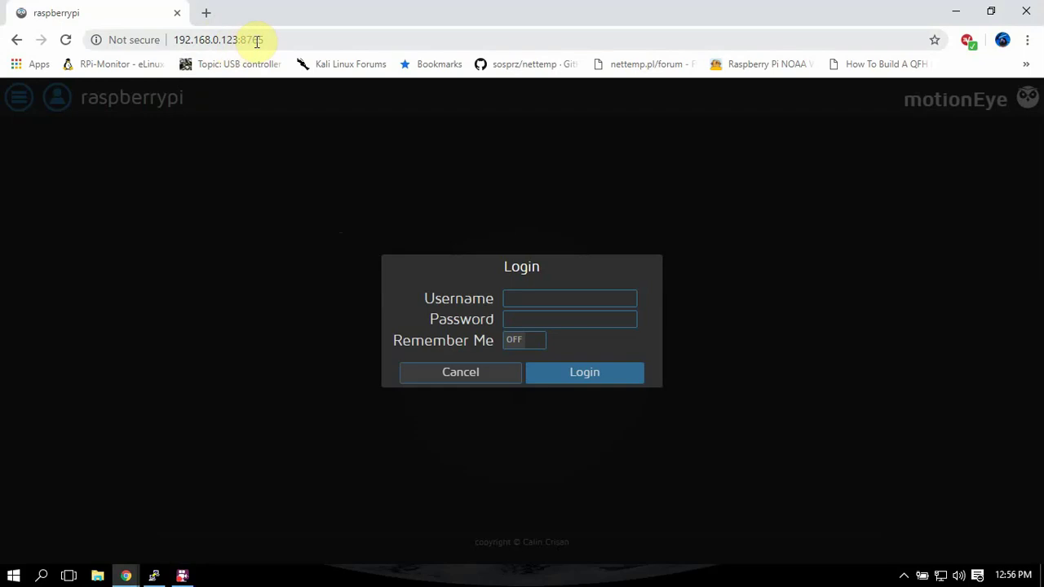
# Try to log in to motionEye with the username admin and an account password.
pyautogui.click(584, 298)
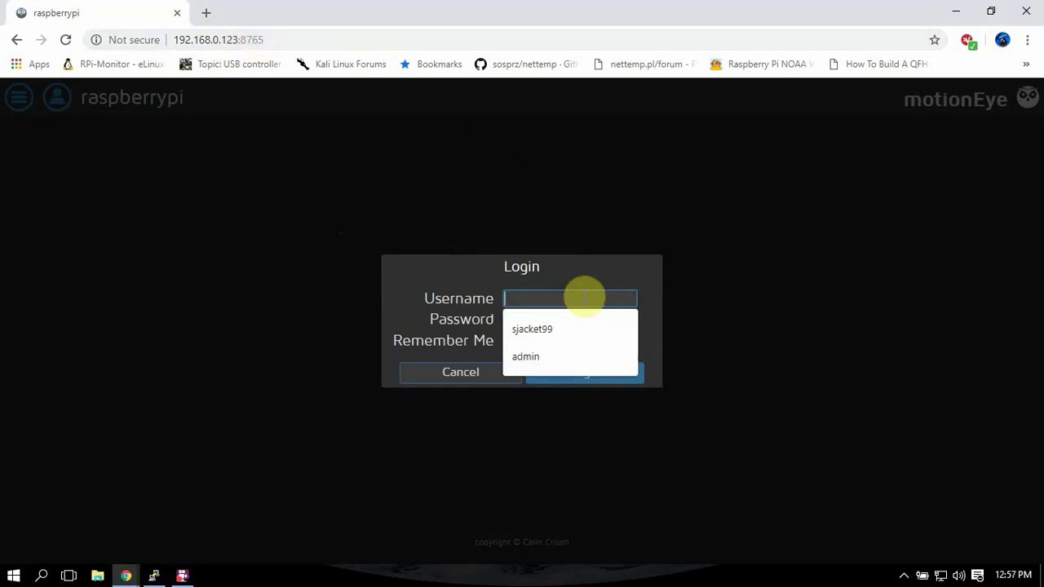
pyautogui.write('a')
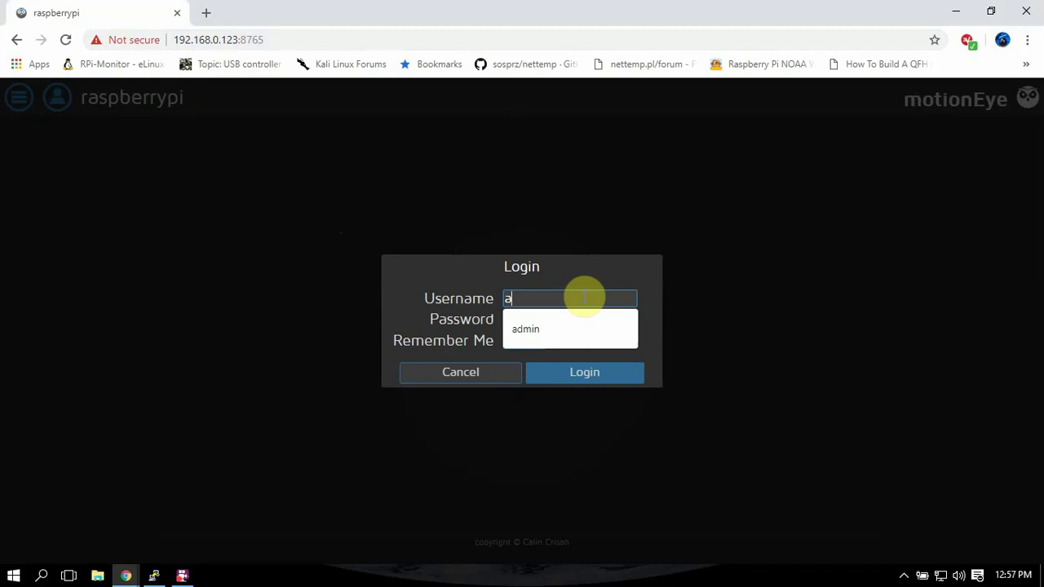
pyautogui.press('Down')
pyautogui.press('Tab')
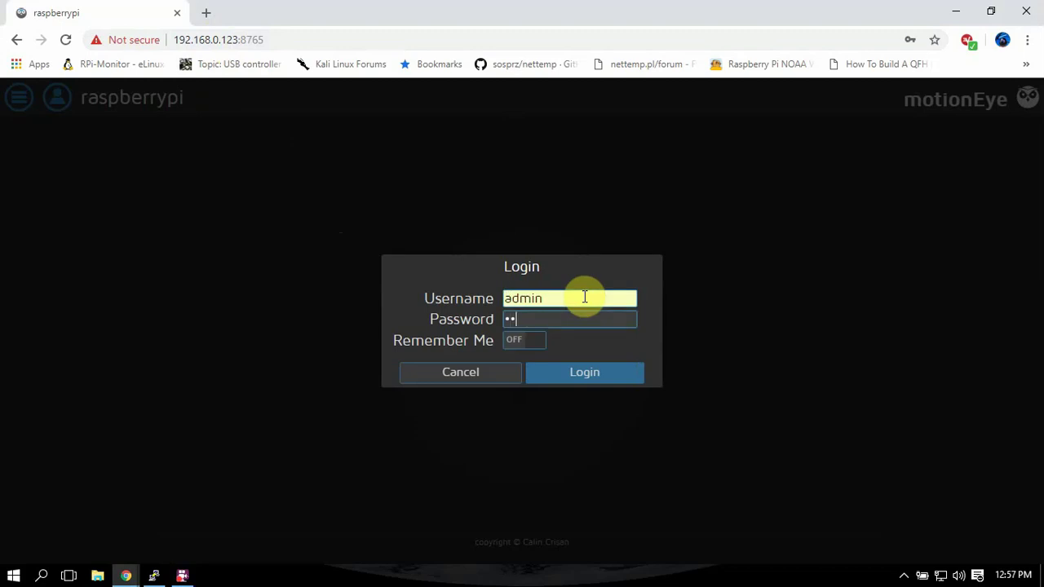
pyautogui.press('Return')
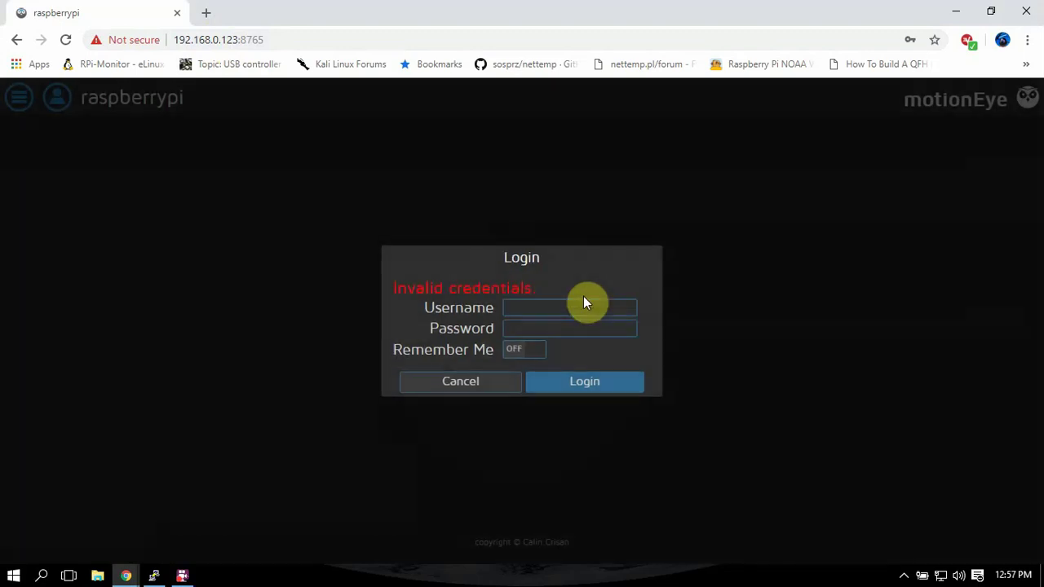
# Log in to motionEye with the username admin and the password field left blank.
pyautogui.click(576, 308)
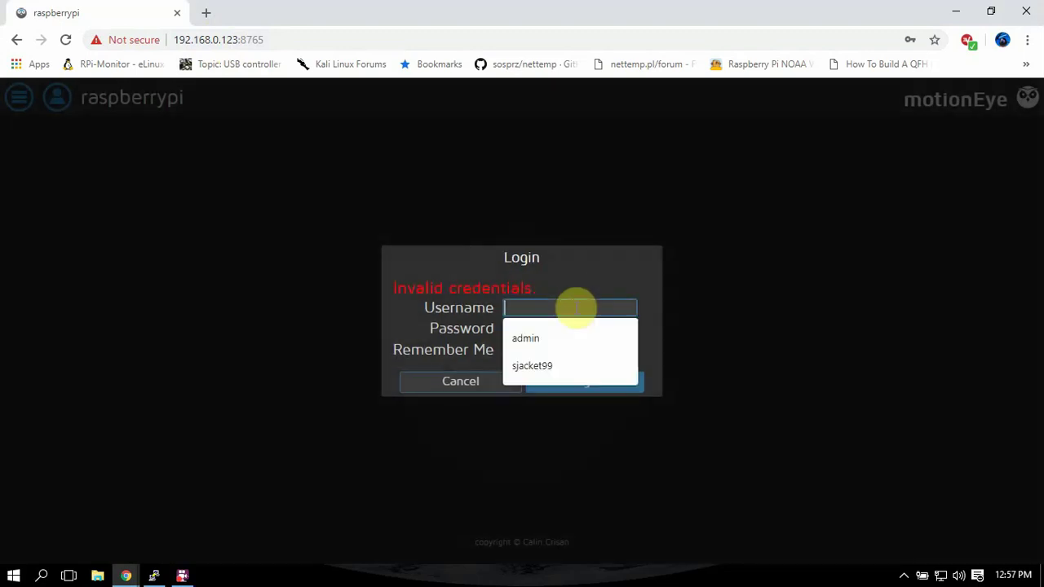
pyautogui.click(538, 337)
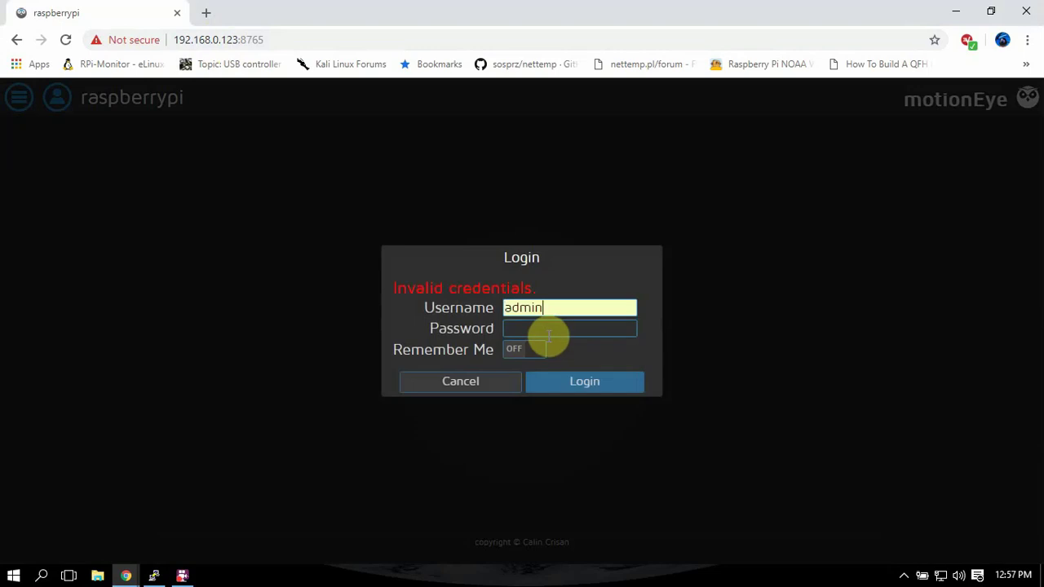
pyautogui.click(560, 382)
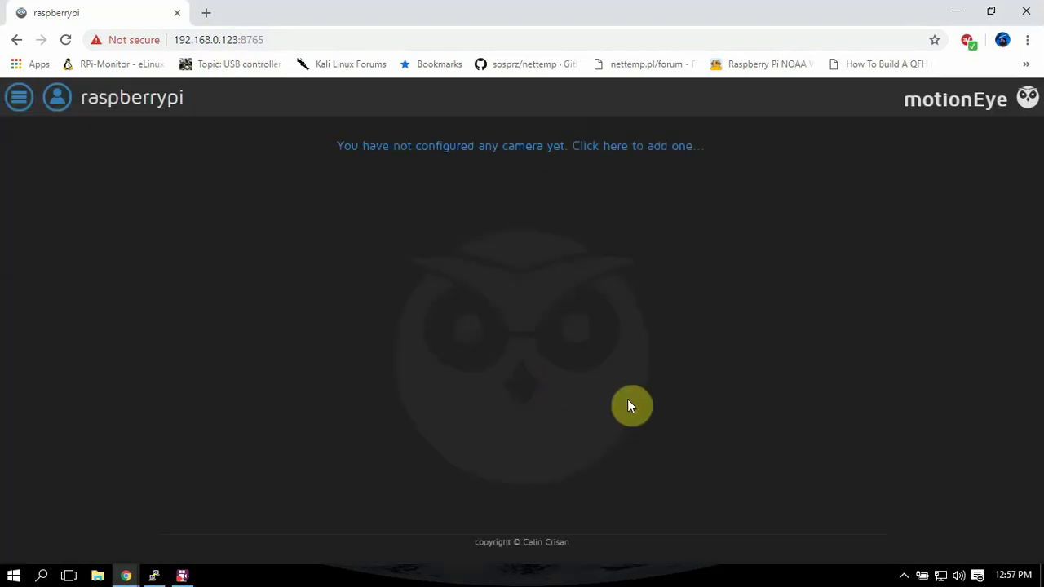
# Add a camera of type Local MMAL Camera using the VideoCore Camera device.
pyautogui.click(626, 145)
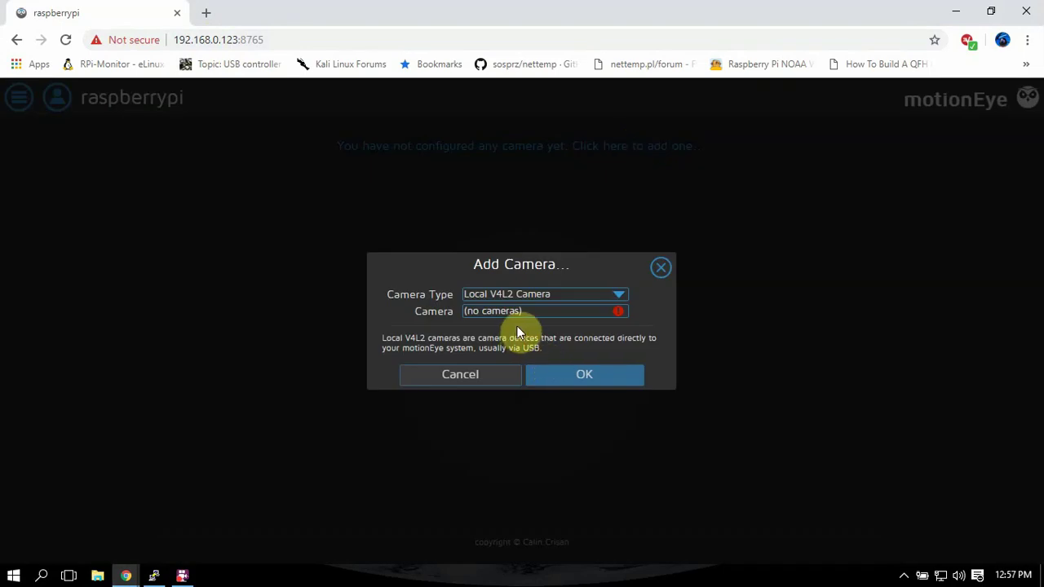
pyautogui.click(527, 298)
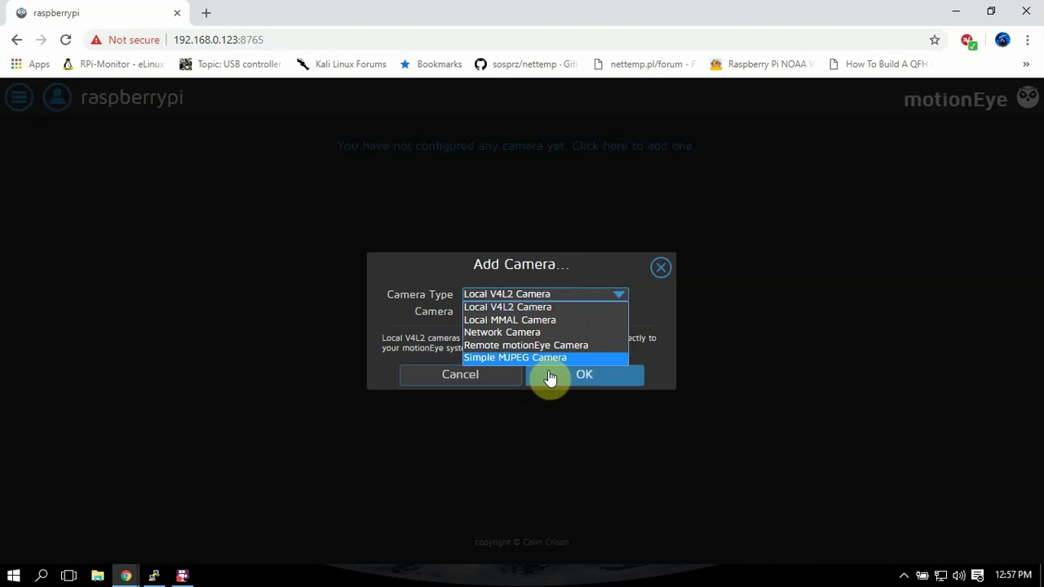
pyautogui.click(390, 312)
pyautogui.click(490, 312)
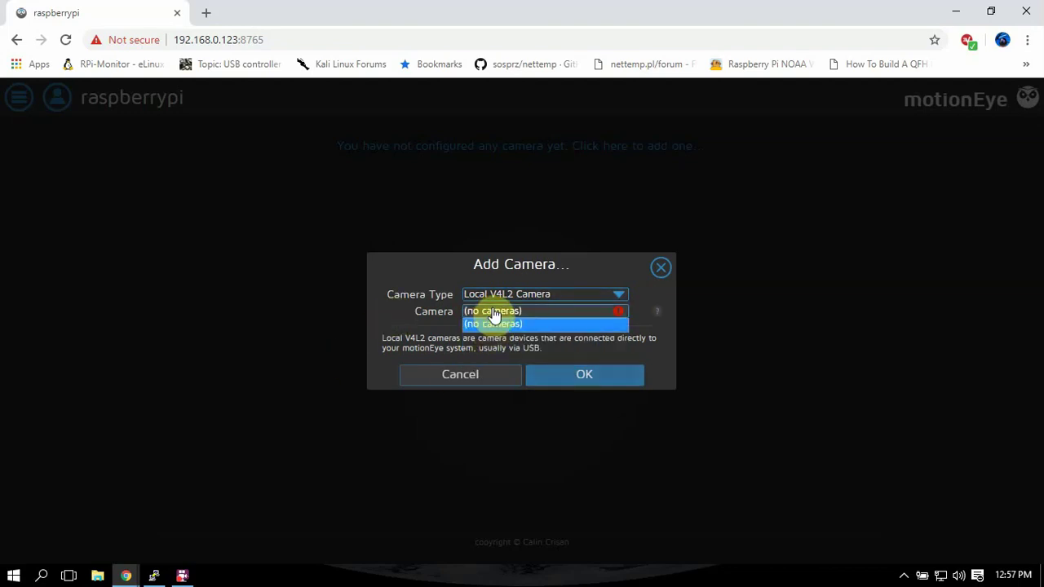
pyautogui.click(492, 317)
pyautogui.click(496, 295)
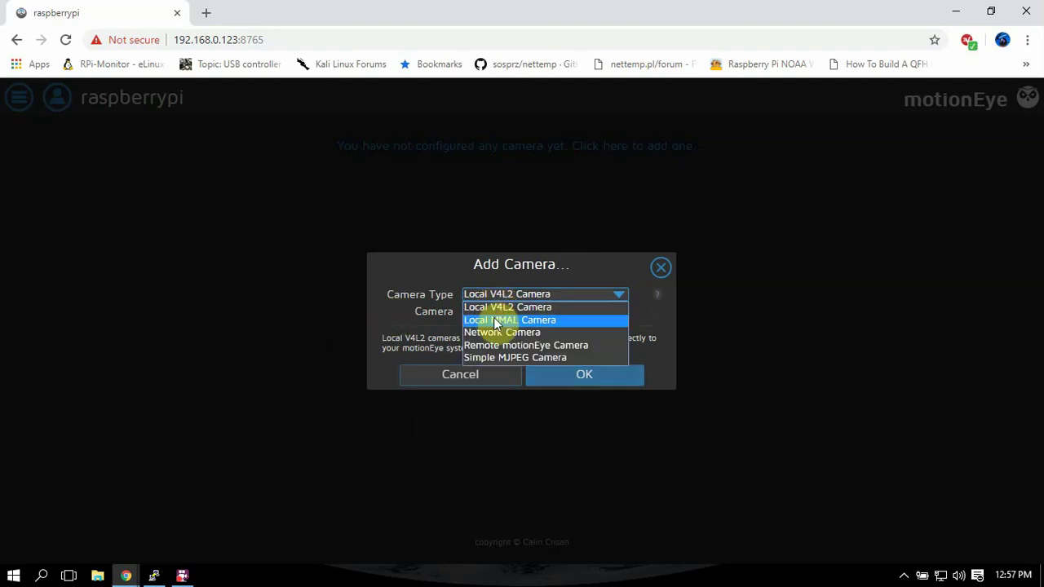
pyautogui.click(495, 320)
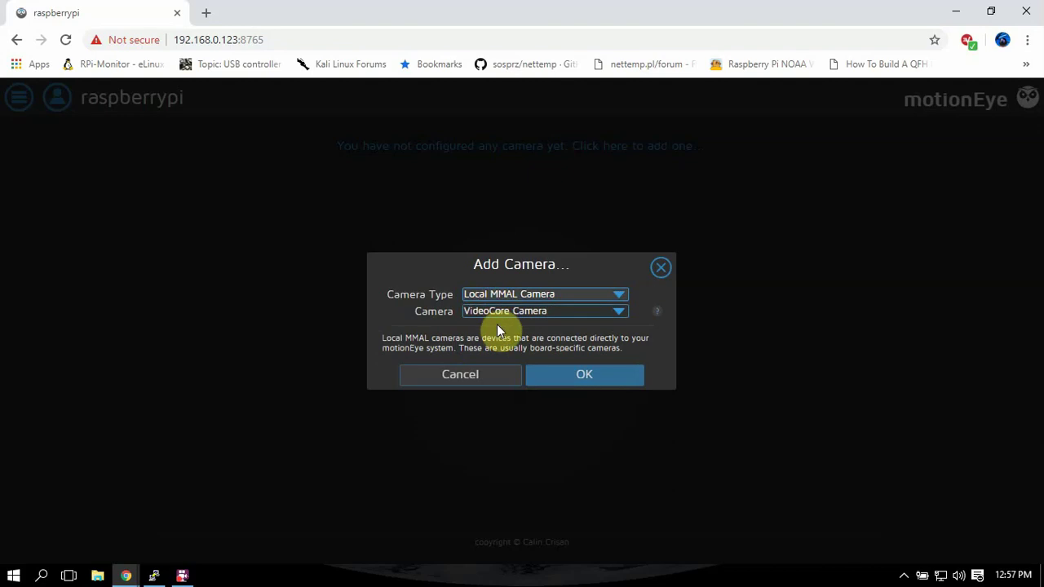
pyautogui.click(500, 311)
pyautogui.click(498, 320)
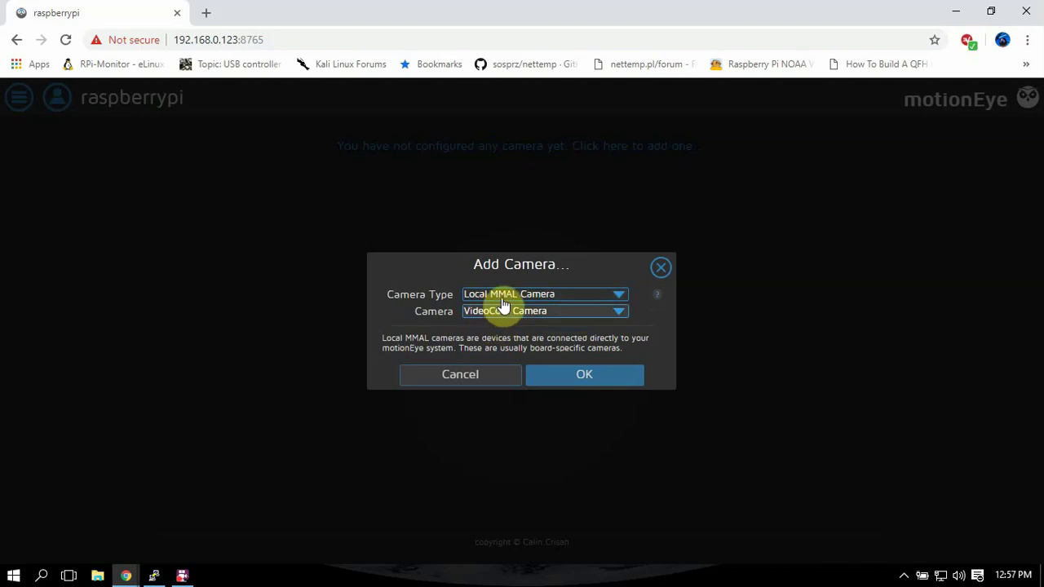
pyautogui.click(503, 297)
pyautogui.click(505, 320)
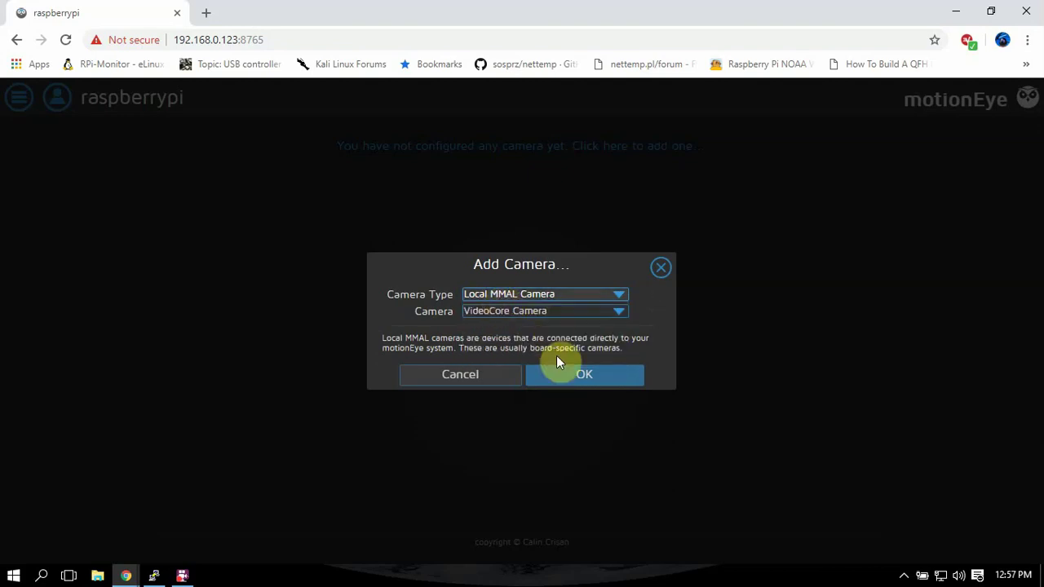
pyautogui.click(558, 373)
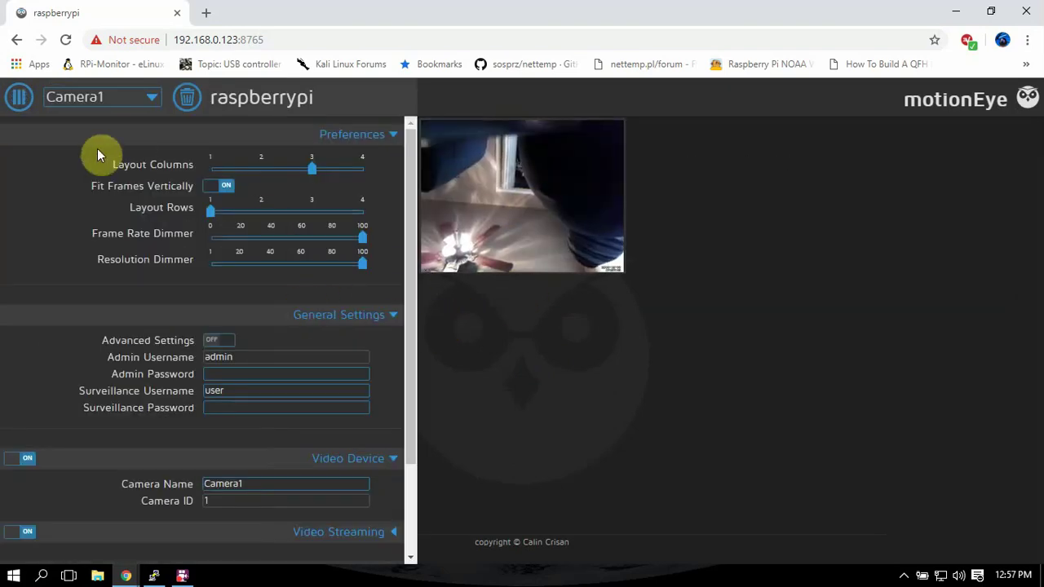
# Turn on Advanced Settings in the general settings and apply the change.
pyautogui.click(214, 341)
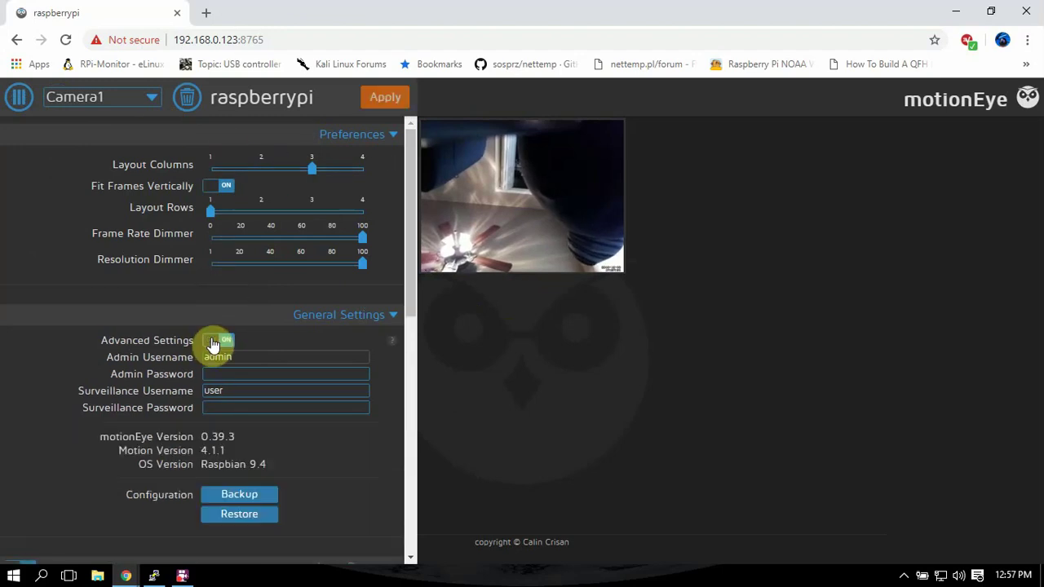
pyautogui.click(385, 100)
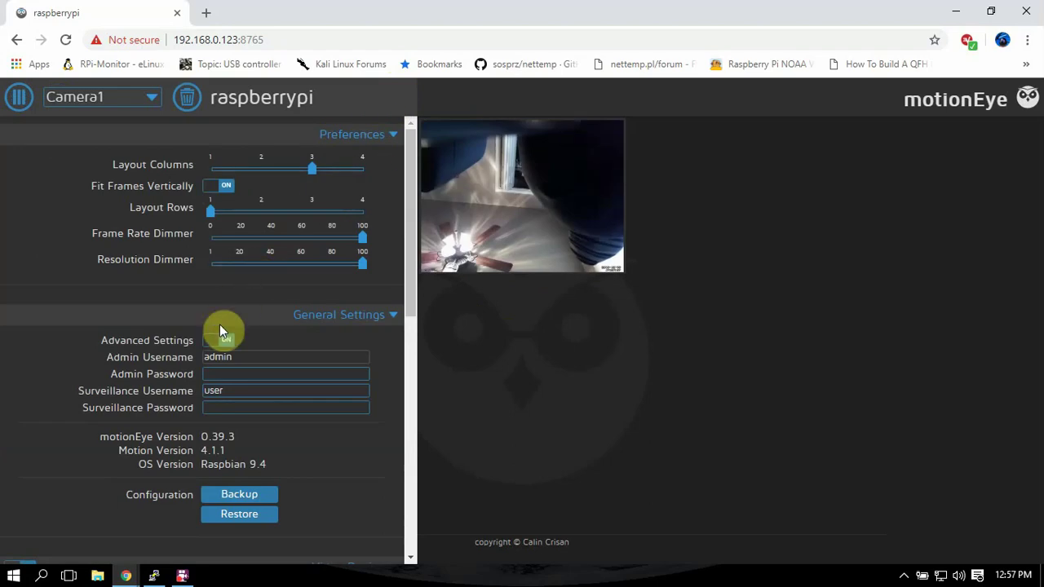
pyautogui.scroll(-4, 293, 234)
pyautogui.scroll(3, 293, 234)
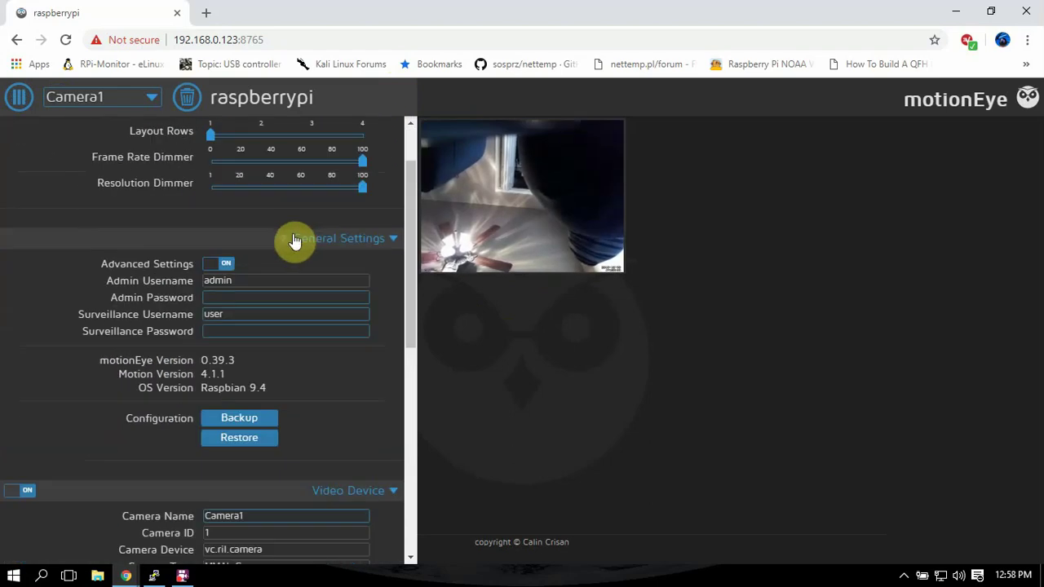
pyautogui.click(210, 315)
# Set Camera1's frame rate to 30 and its video rotation to 180°, and apply the changes.
pyautogui.scroll(-4, 325, 305)
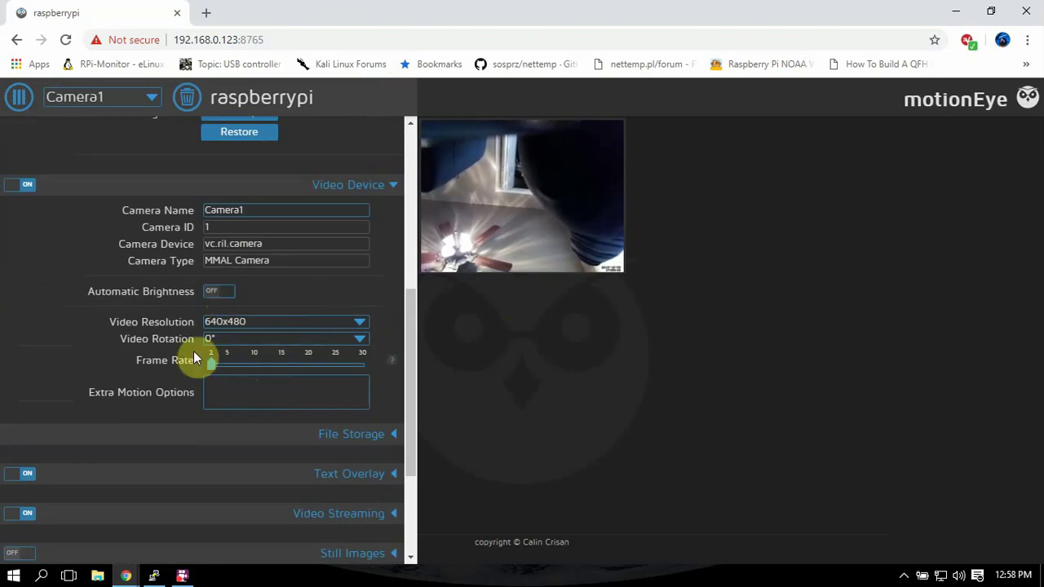
pyautogui.moveTo(211, 366); pyautogui.dragTo(380, 350)
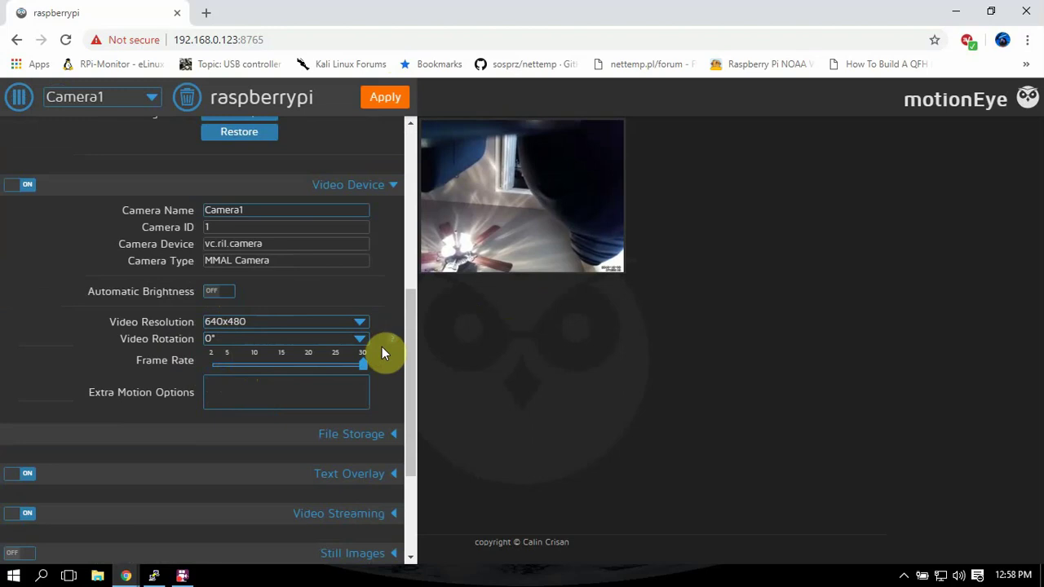
pyautogui.click(345, 341)
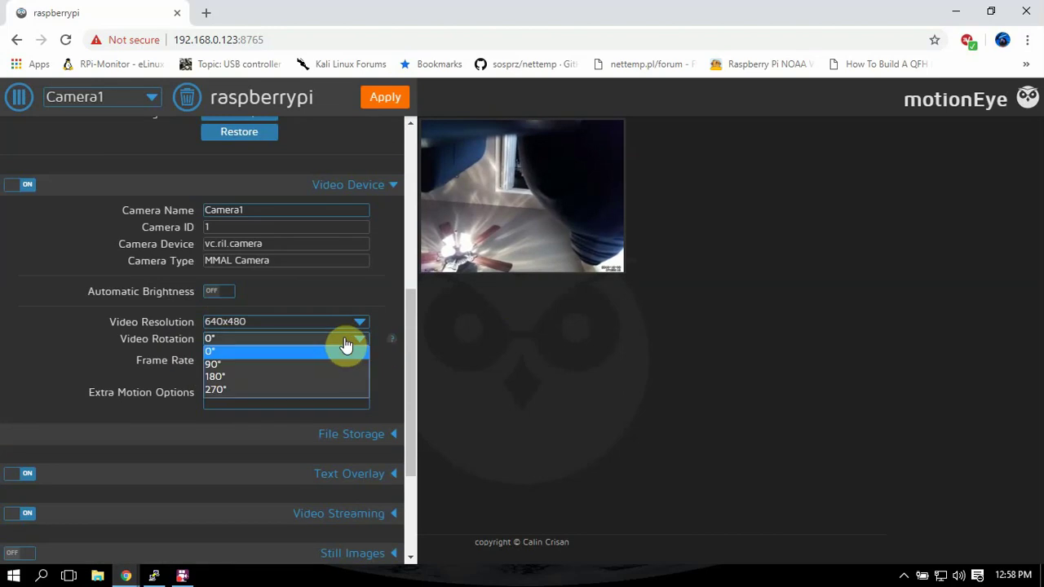
pyautogui.click(294, 377)
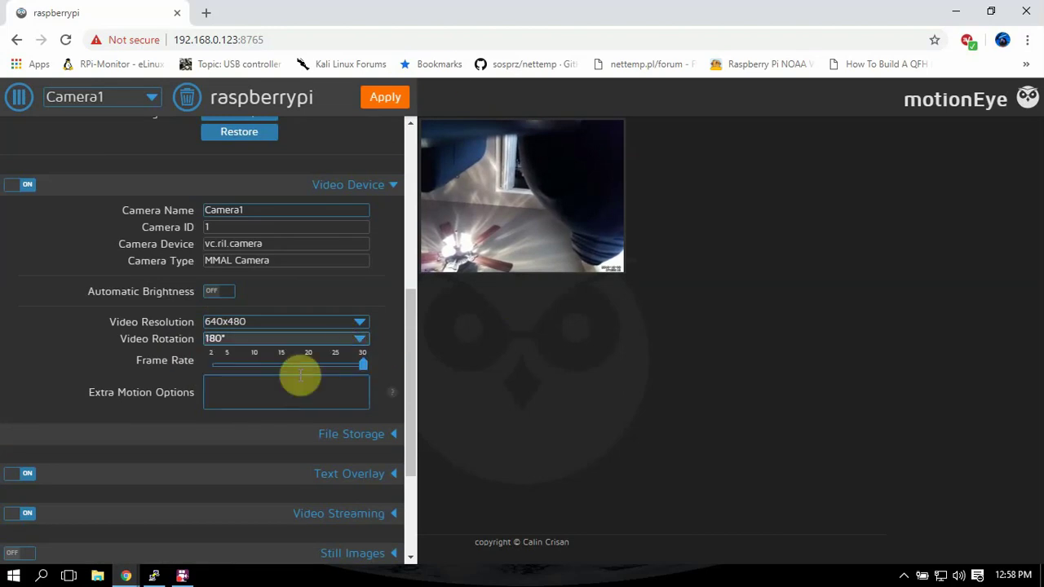
pyautogui.click(387, 97)
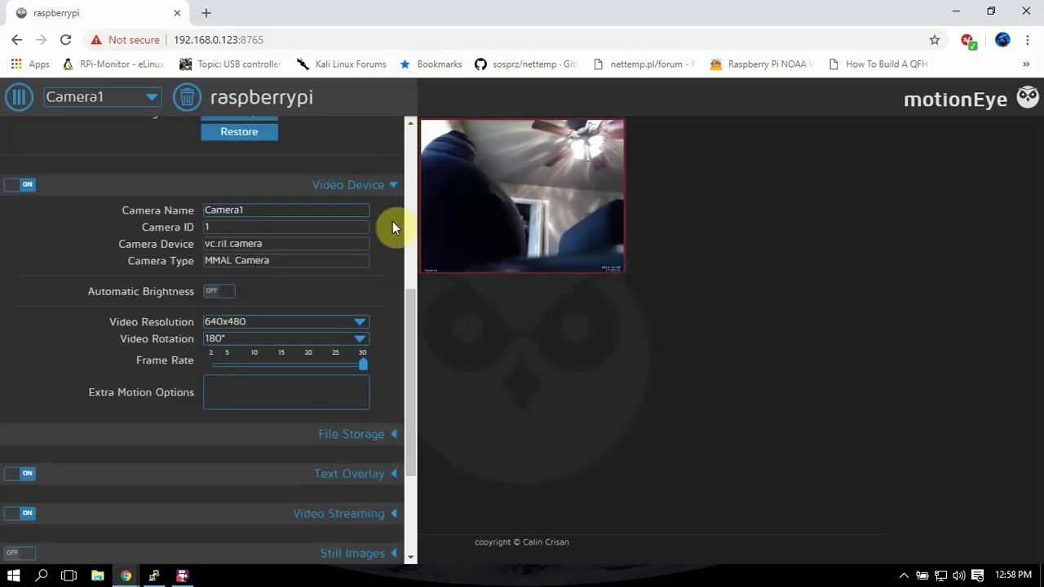
# Examine Camera1's available video resolutions and the storage device choices in its File Storage settings.
pyautogui.scroll(-1, 323, 283)
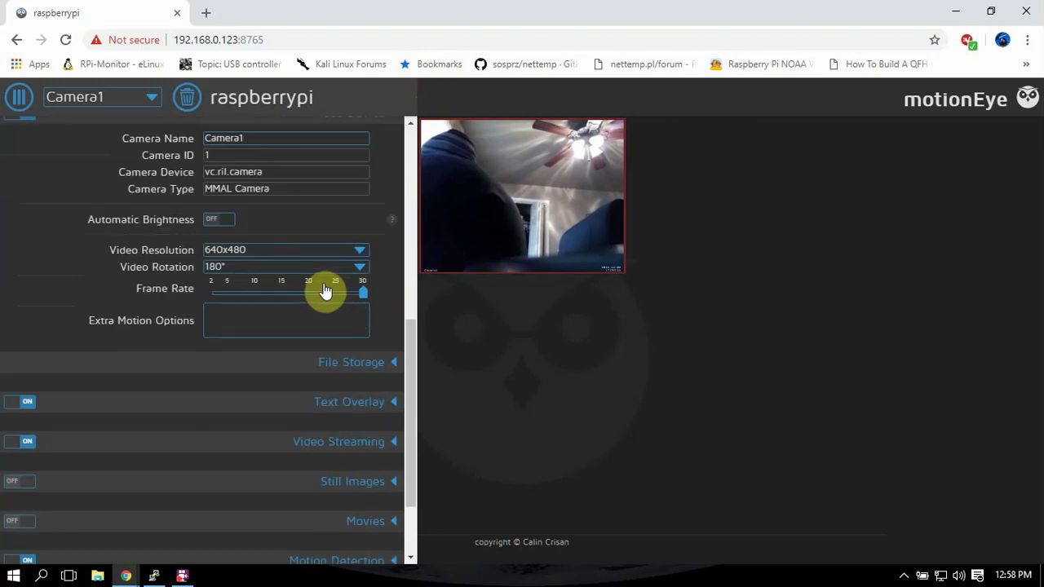
pyautogui.scroll(-1, 323, 287)
pyautogui.click(308, 171)
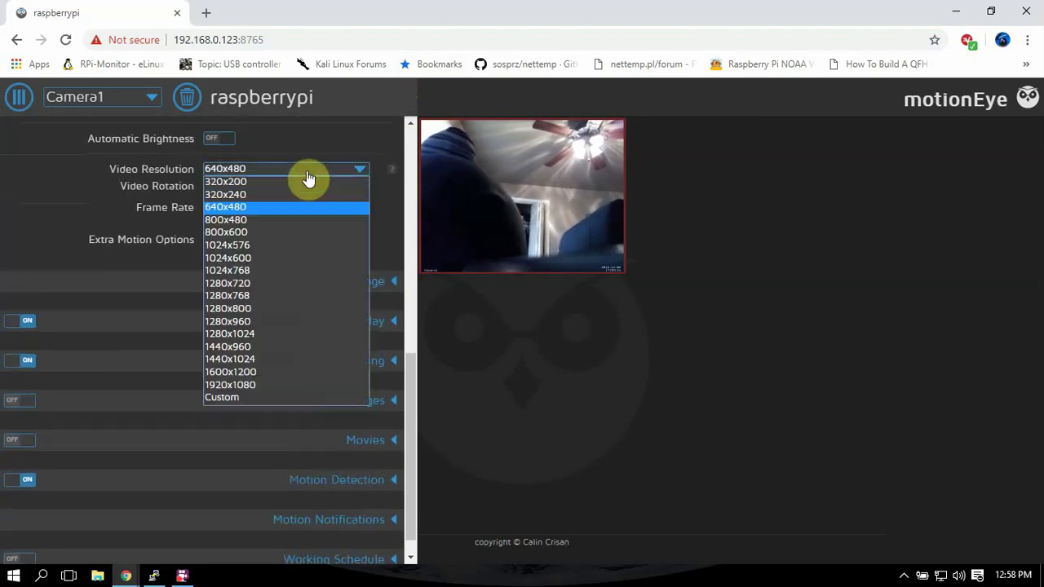
pyautogui.click(308, 176)
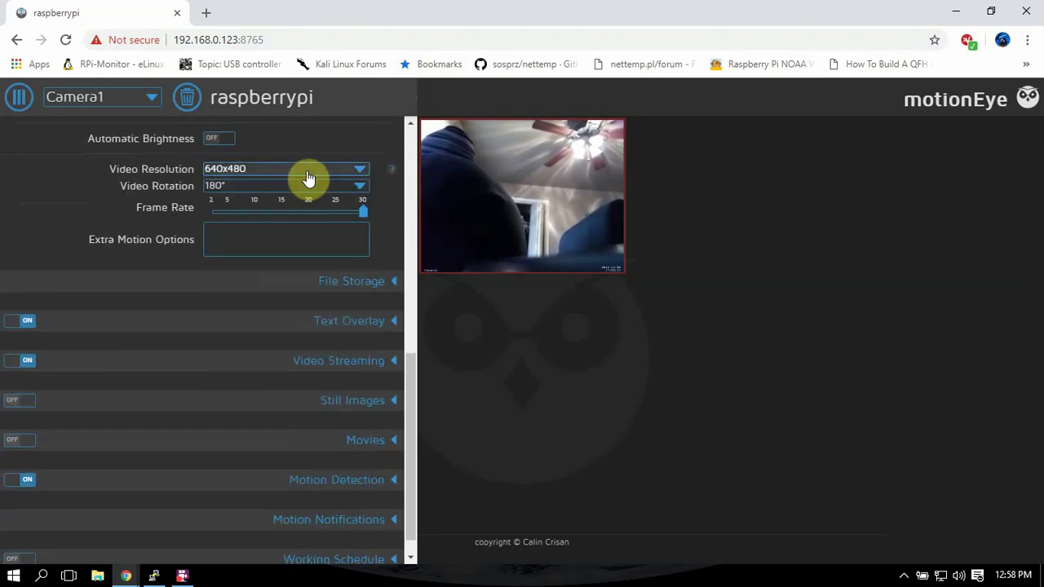
pyautogui.click(366, 291)
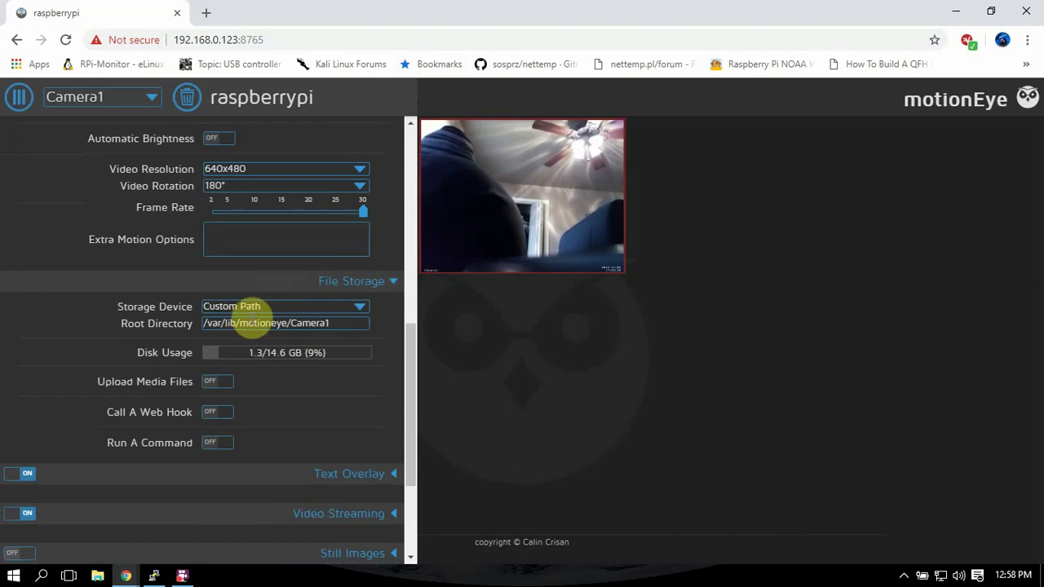
pyautogui.click(345, 309)
pyautogui.click(346, 311)
pyautogui.click(345, 311)
pyautogui.click(346, 311)
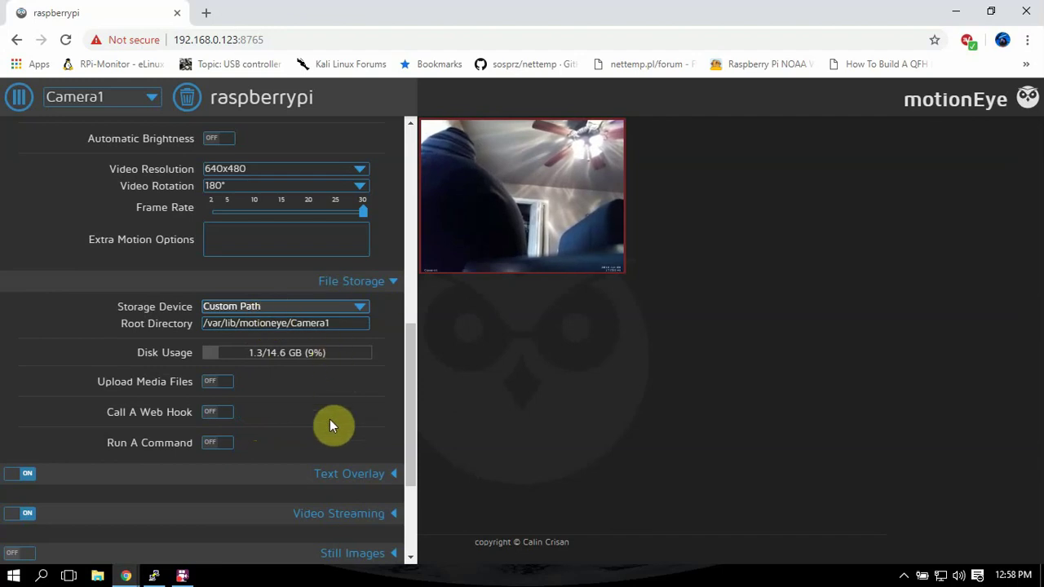
# Set Camera1's streaming quality to 100% in the Video Streaming settings and apply the change.
pyautogui.scroll(-2, 380, 420)
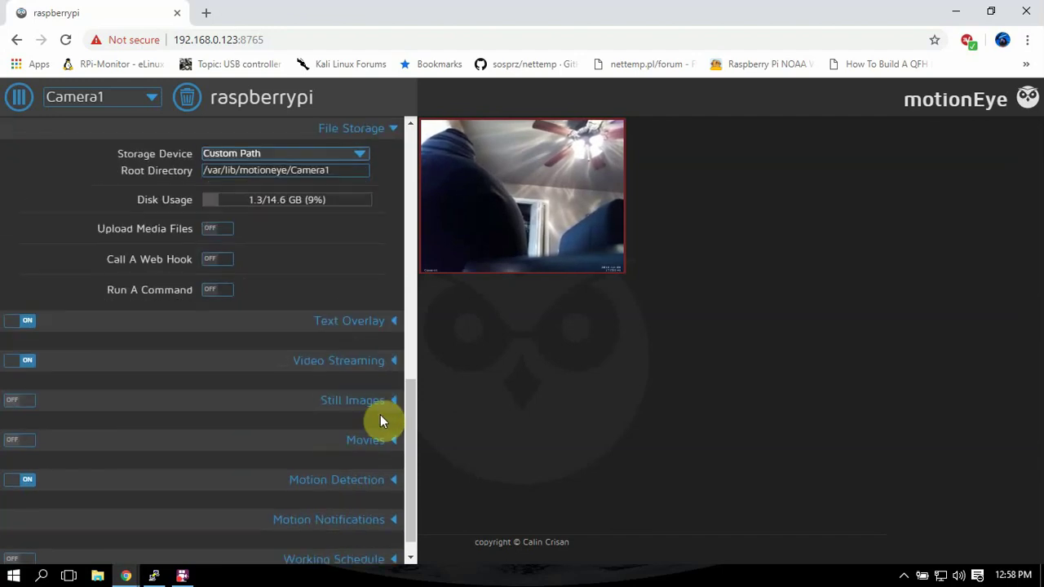
pyautogui.click(356, 363)
pyautogui.scroll(-2, 354, 361)
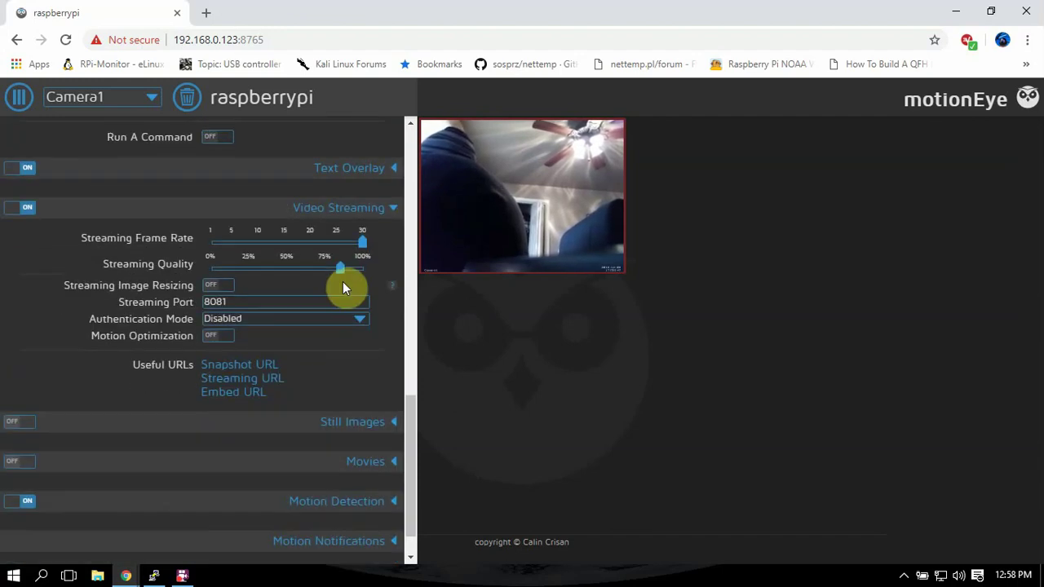
pyautogui.moveTo(340, 278); pyautogui.dragTo(370, 270)
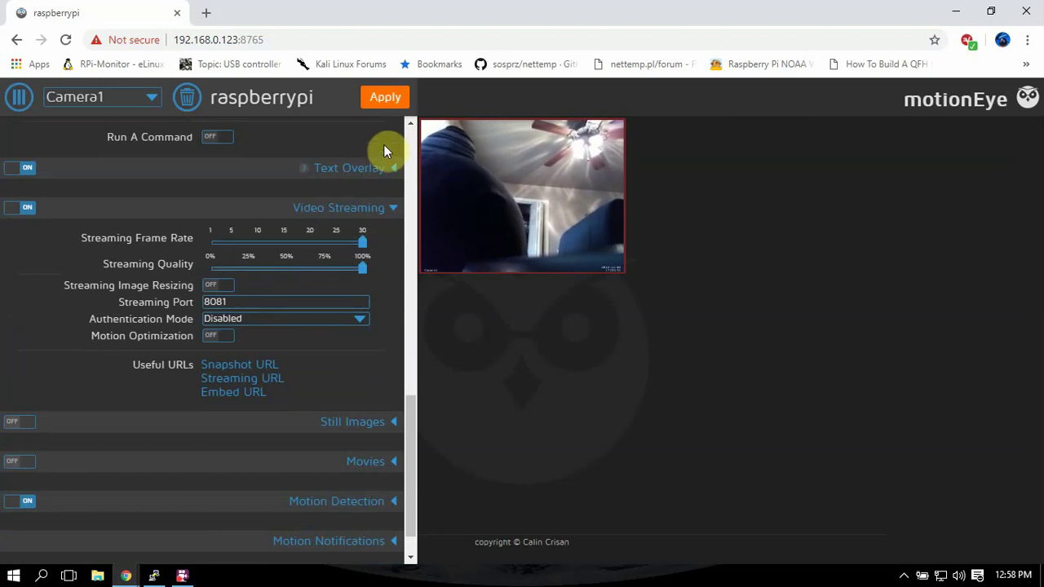
pyautogui.click(384, 101)
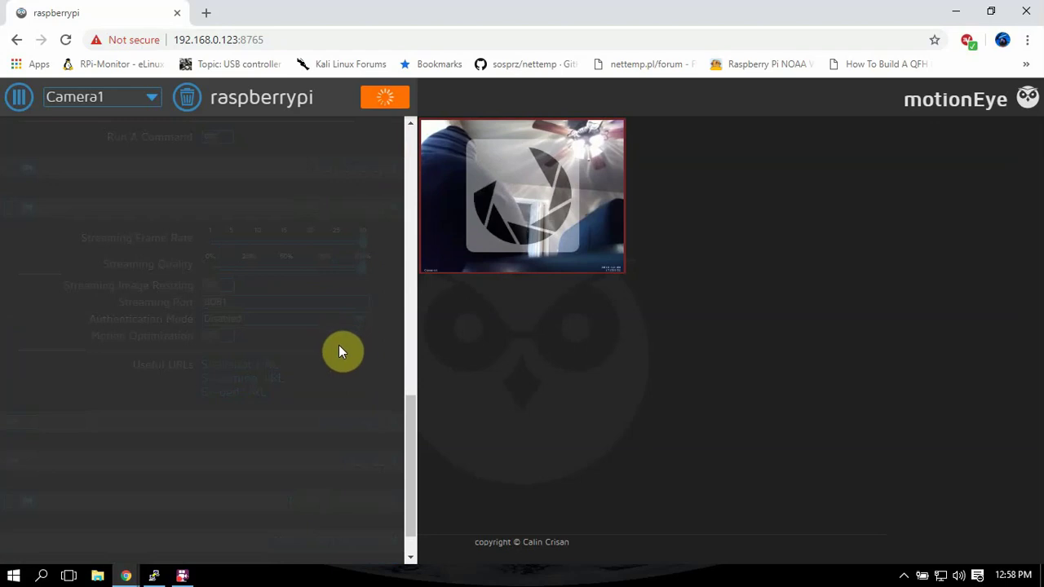
# Turn on Still Images with image quality 100% and pictures preserved For One Year, and apply the changes.
pyautogui.click(368, 418)
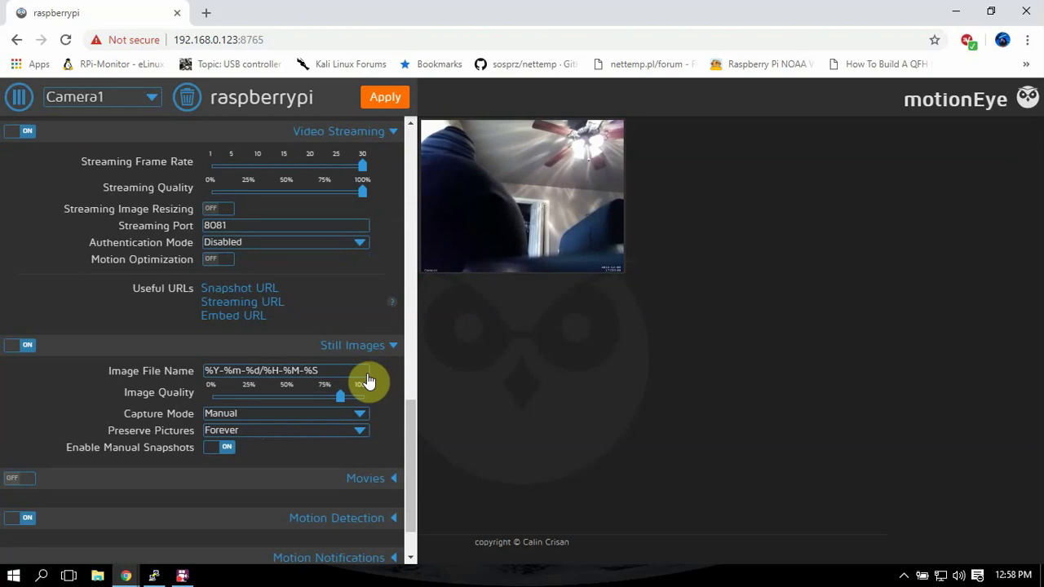
pyautogui.scroll(-1, 367, 381)
pyautogui.moveTo(343, 334); pyautogui.dragTo(384, 336)
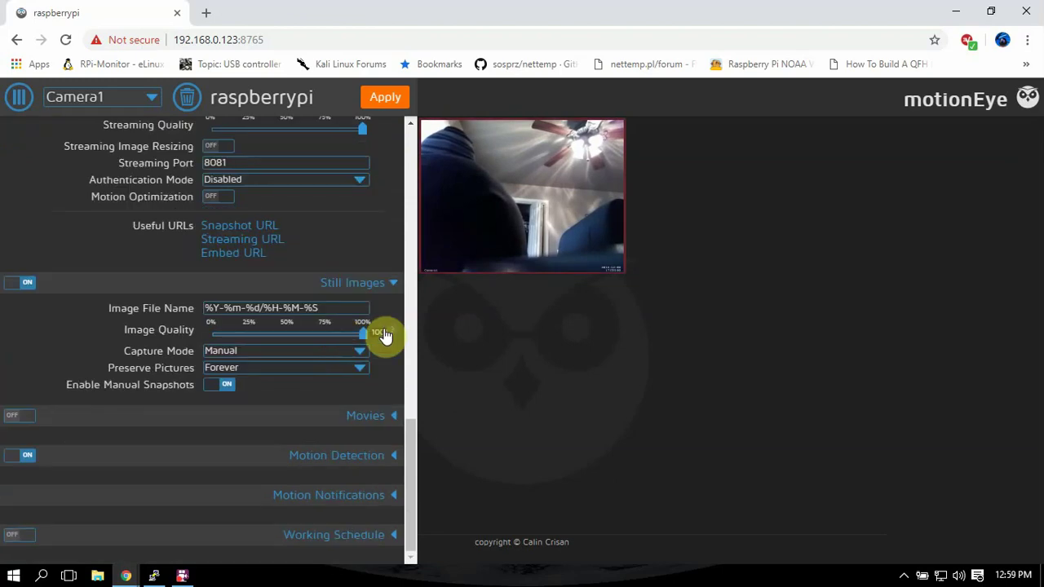
pyautogui.click(298, 372)
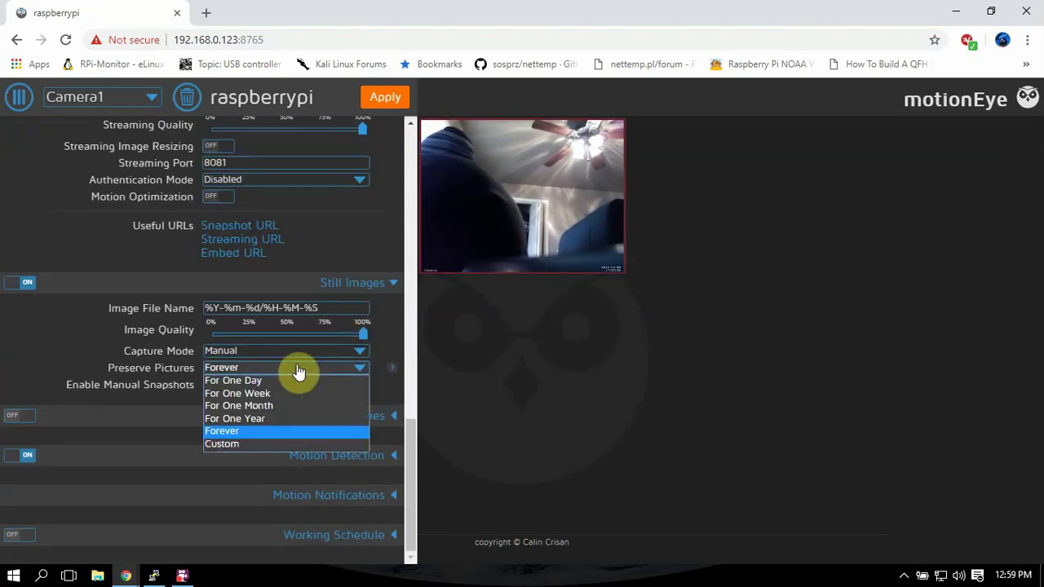
pyautogui.click(261, 419)
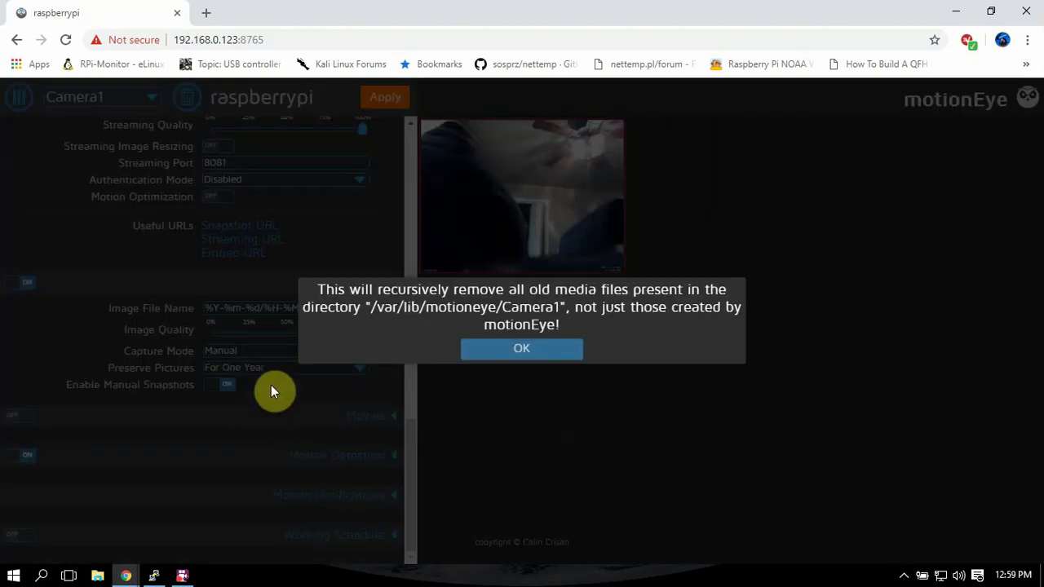
pyautogui.click(476, 361)
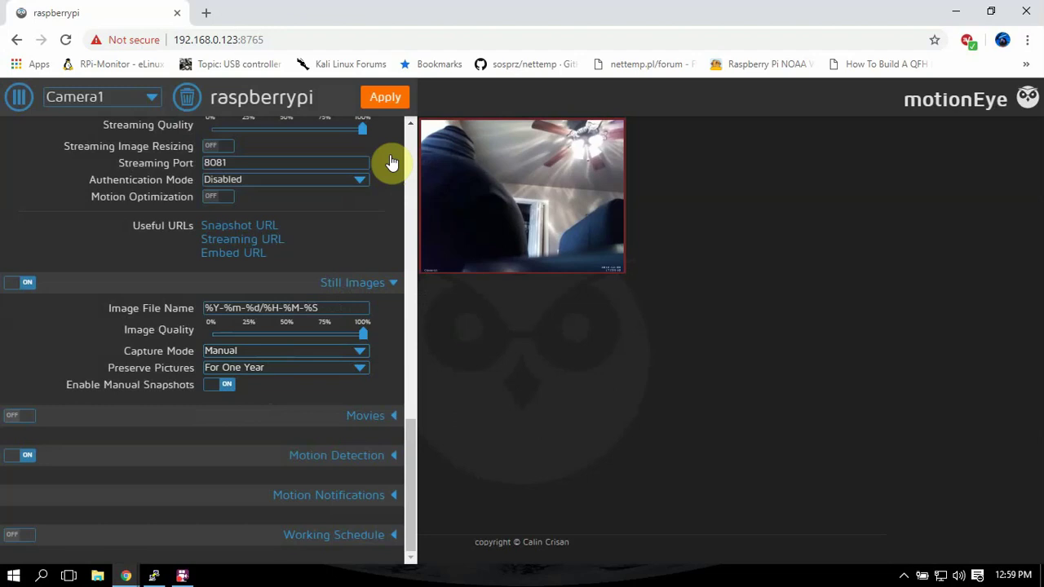
pyautogui.click(385, 97)
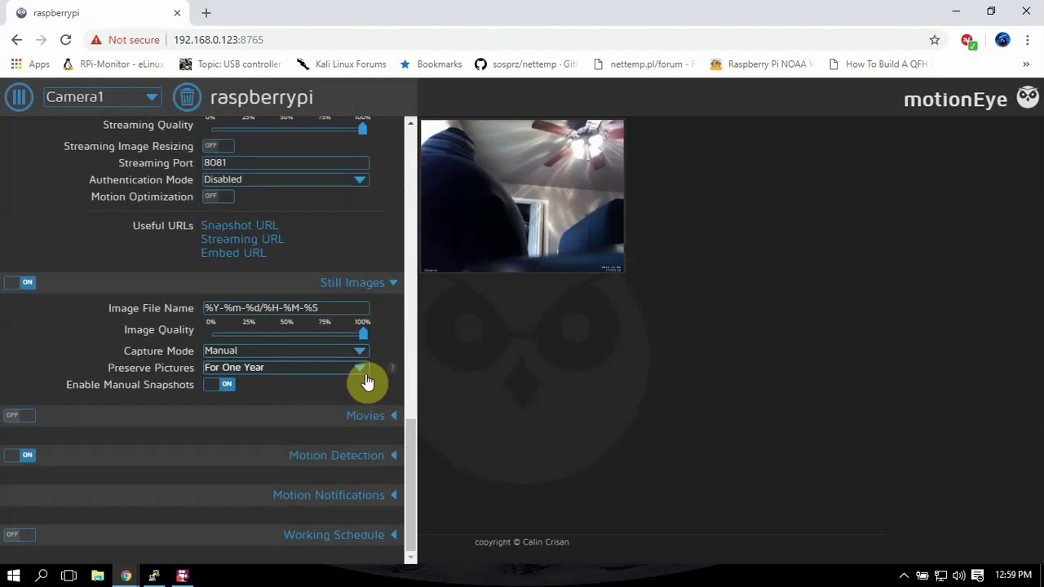
# Turn on Movies for Camera1 with movie quality 100%, keeping Preserve Movies at Forever.
pyautogui.click(372, 418)
pyautogui.scroll(-3, 372, 413)
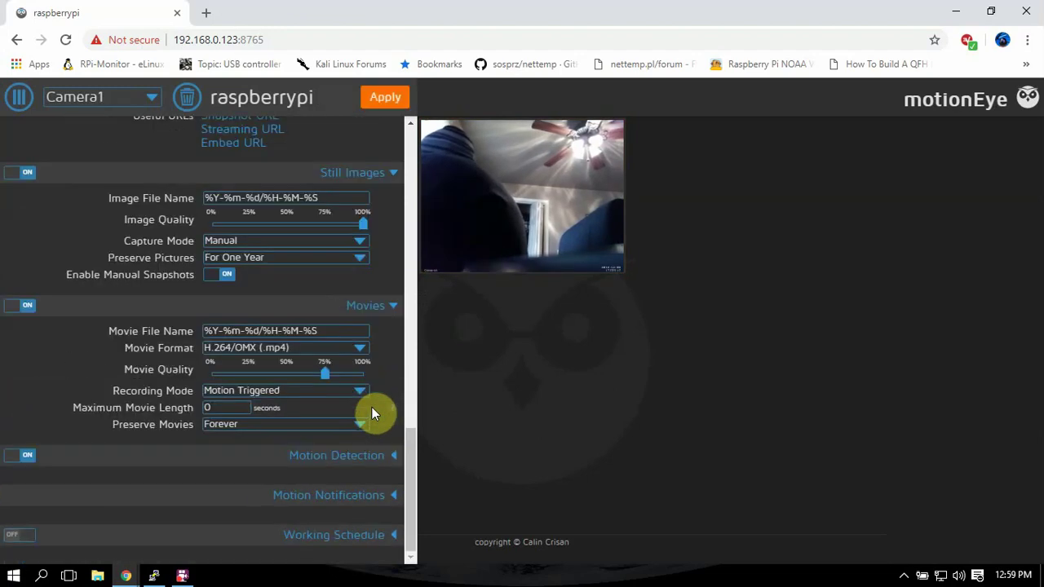
pyautogui.moveTo(326, 374); pyautogui.dragTo(381, 373)
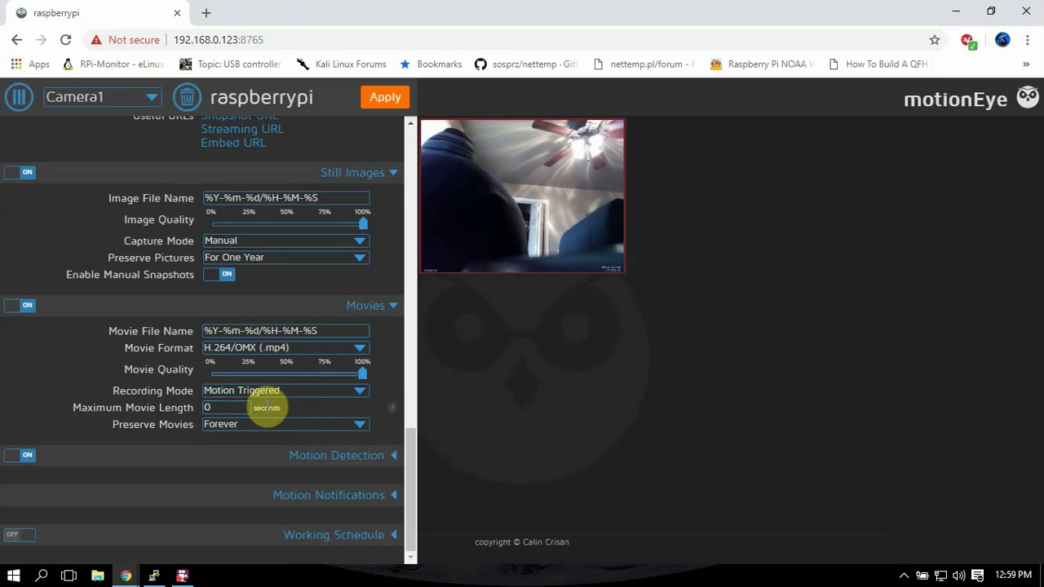
pyautogui.click(285, 426)
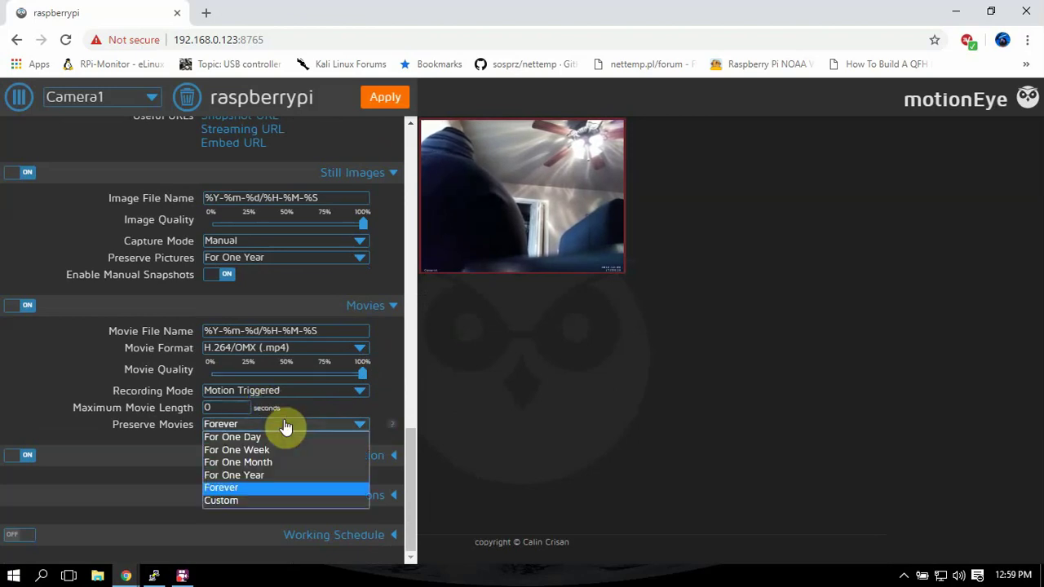
pyautogui.click(285, 427)
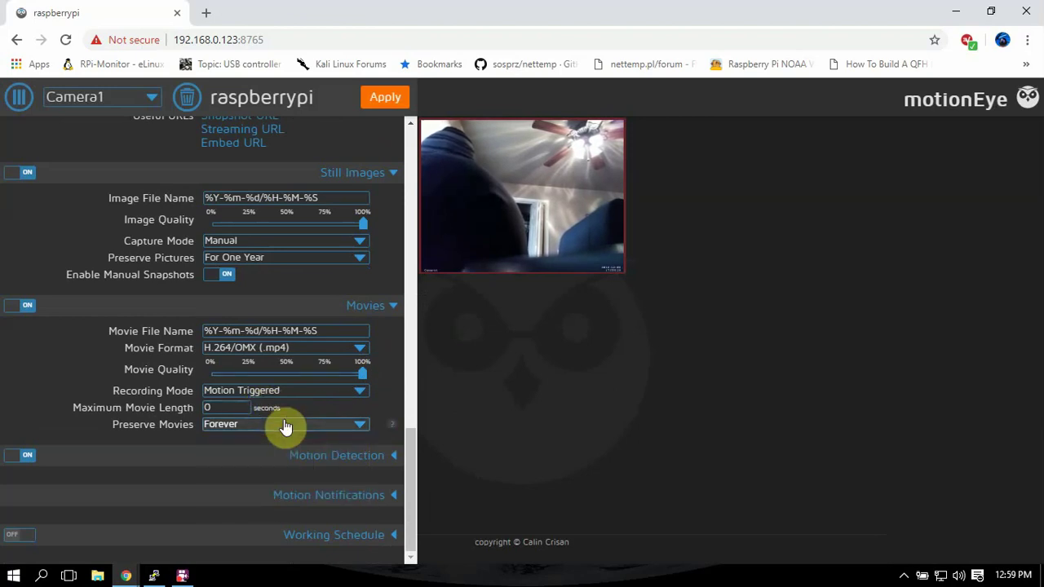
# Review the Motion Detection and Motion Notifications settings, and turn on Camera1's Working Schedule.
pyautogui.click(366, 461)
pyautogui.scroll(-3, 354, 376)
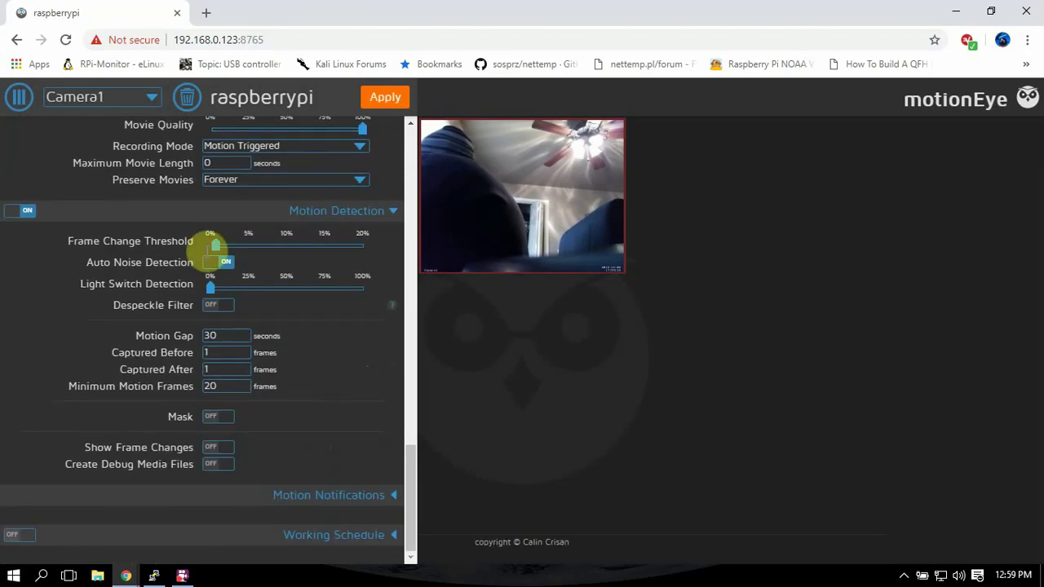
pyautogui.click(336, 210)
pyautogui.click(333, 496)
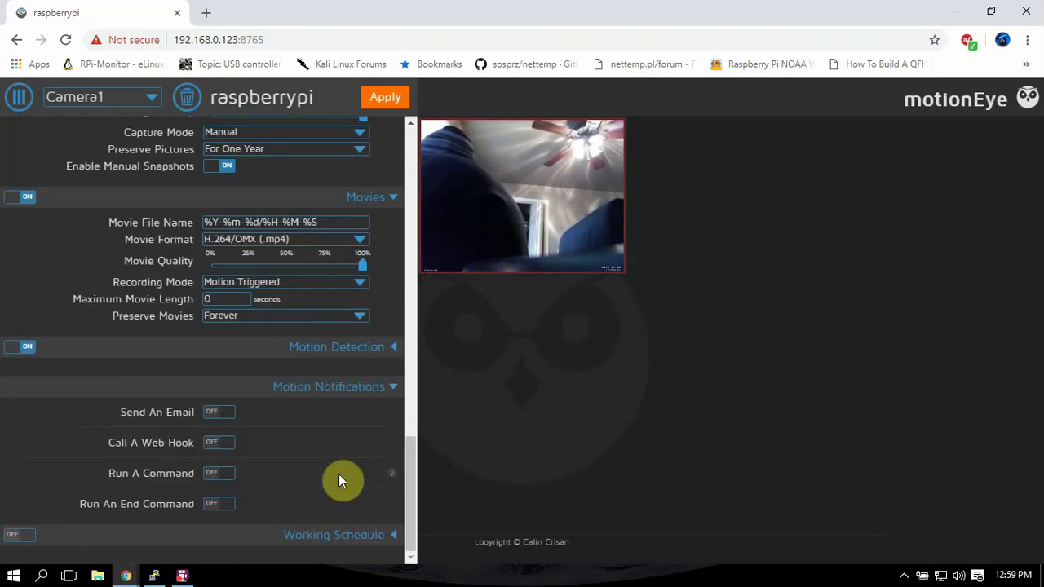
pyautogui.click(344, 393)
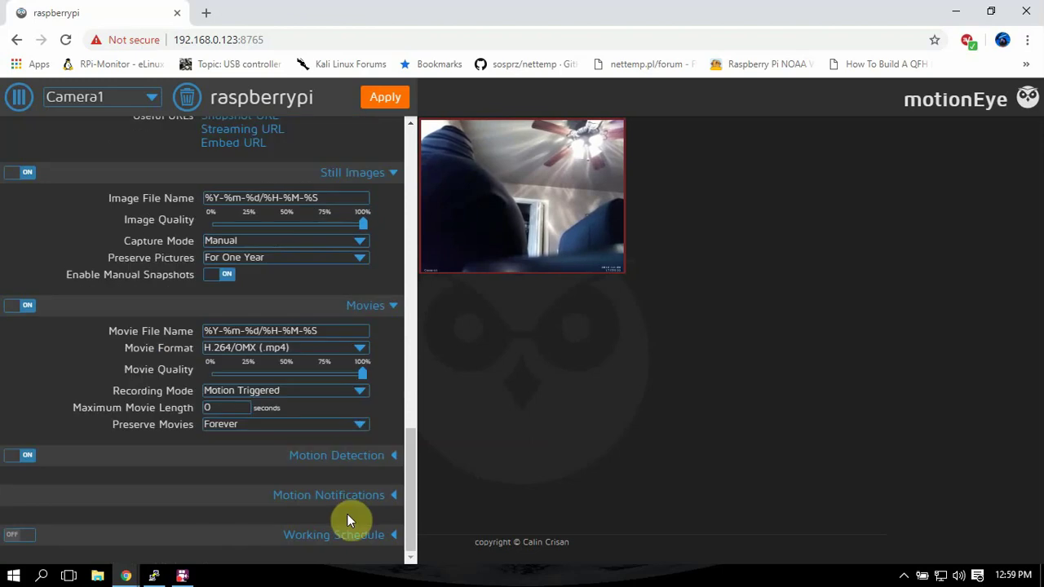
pyautogui.click(351, 540)
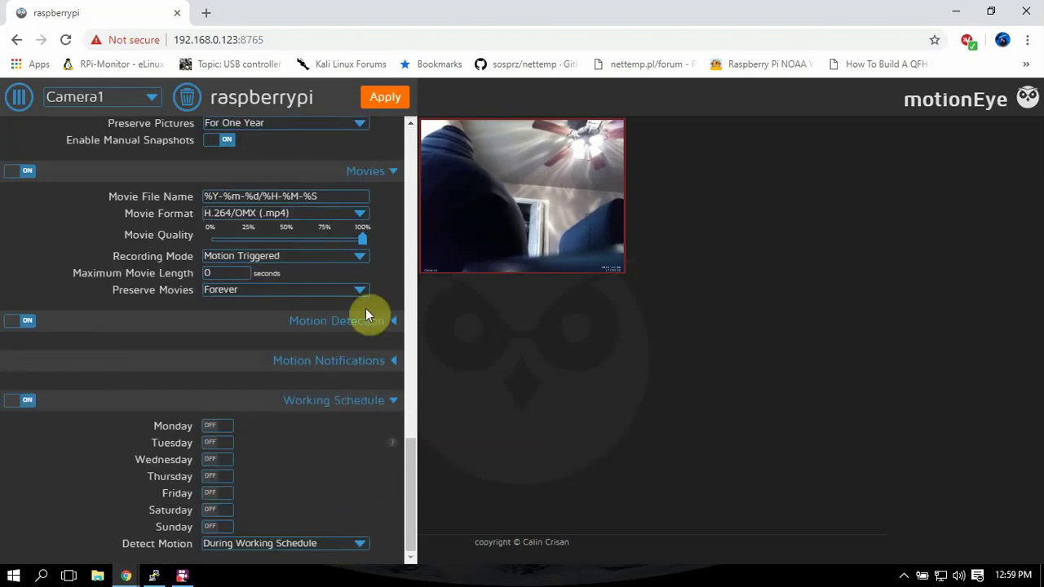
pyautogui.click(380, 405)
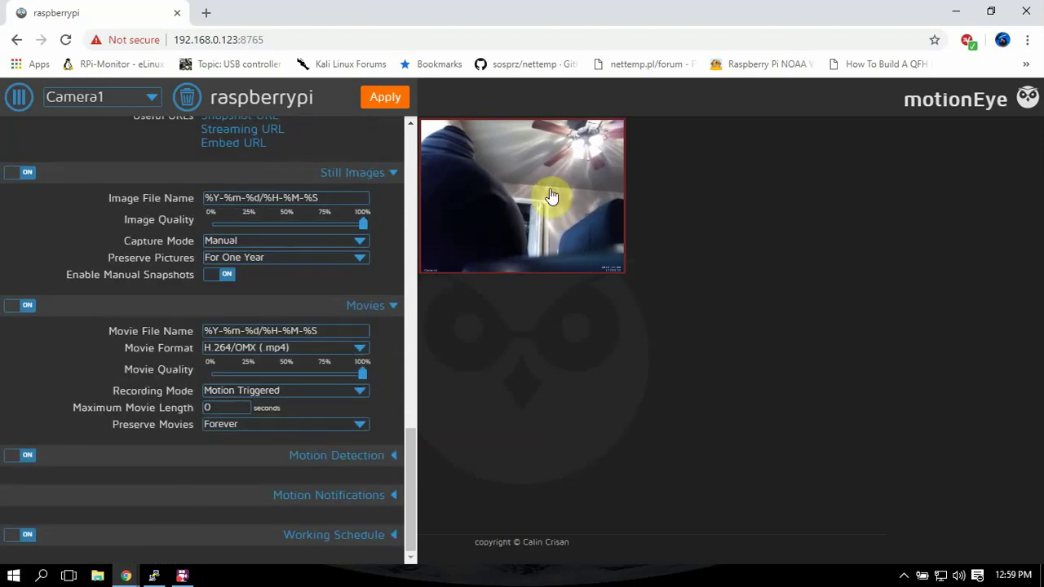
# Open the saved pictures browser from Camera1's preview and close it again.
pyautogui.moveTo(552, 196)
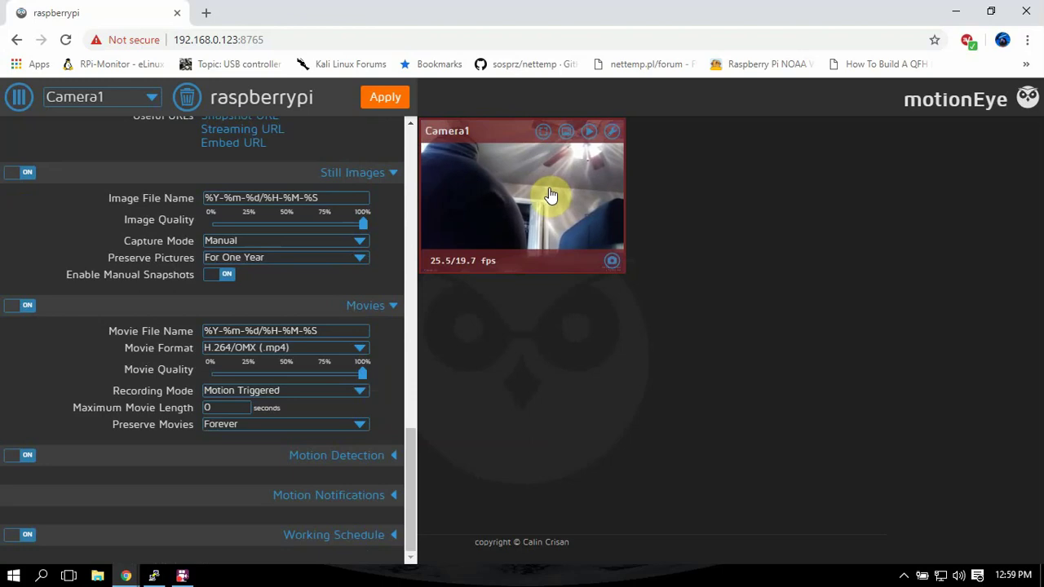
pyautogui.click(565, 136)
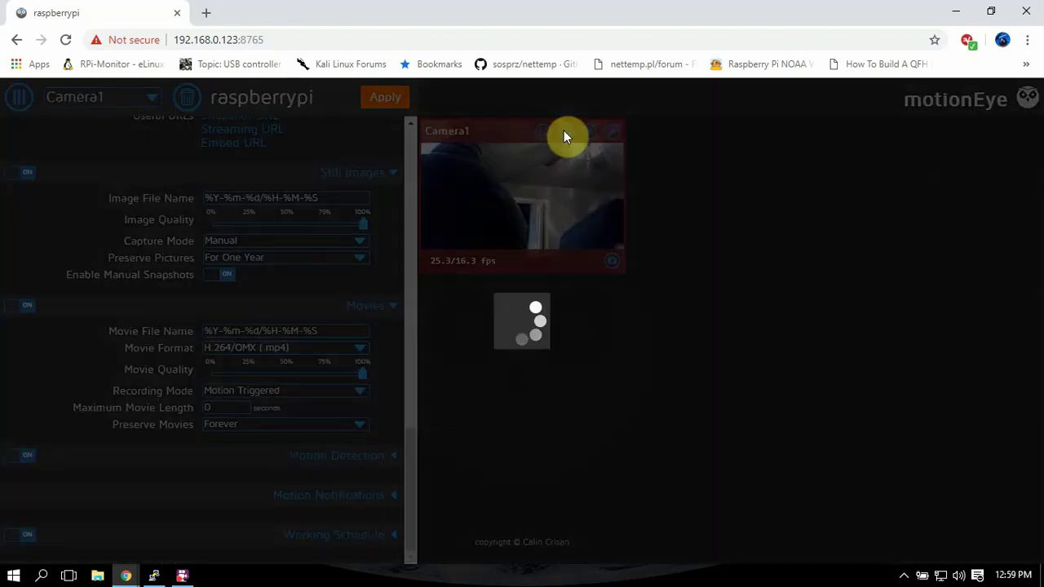
pyautogui.click(628, 306)
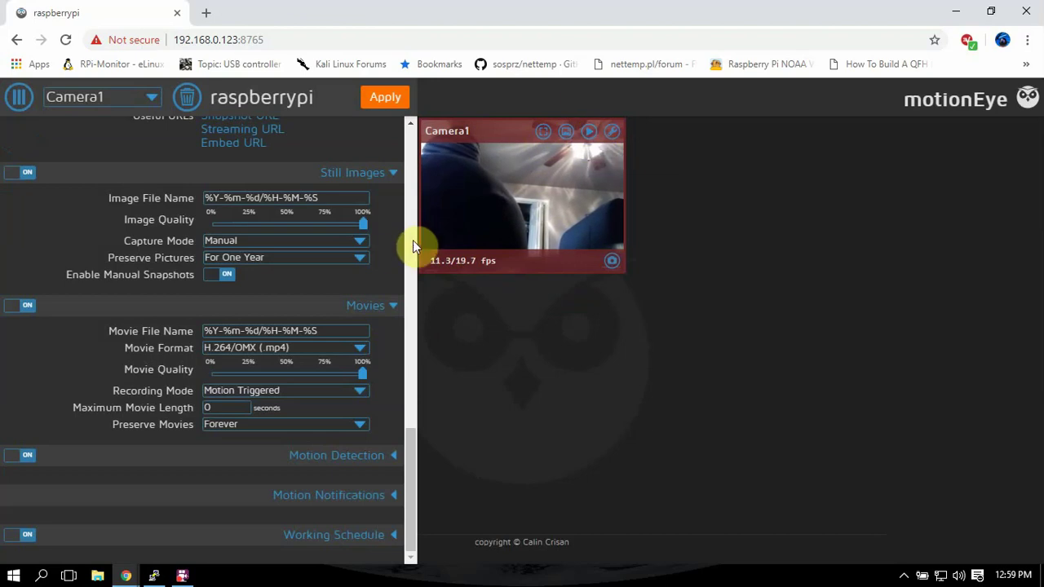
# Review Camera1's settings from the preferences down, including the Text Overlay options and the available movie formats.
pyautogui.scroll(1, 396, 249)
pyautogui.scroll(3, 396, 255)
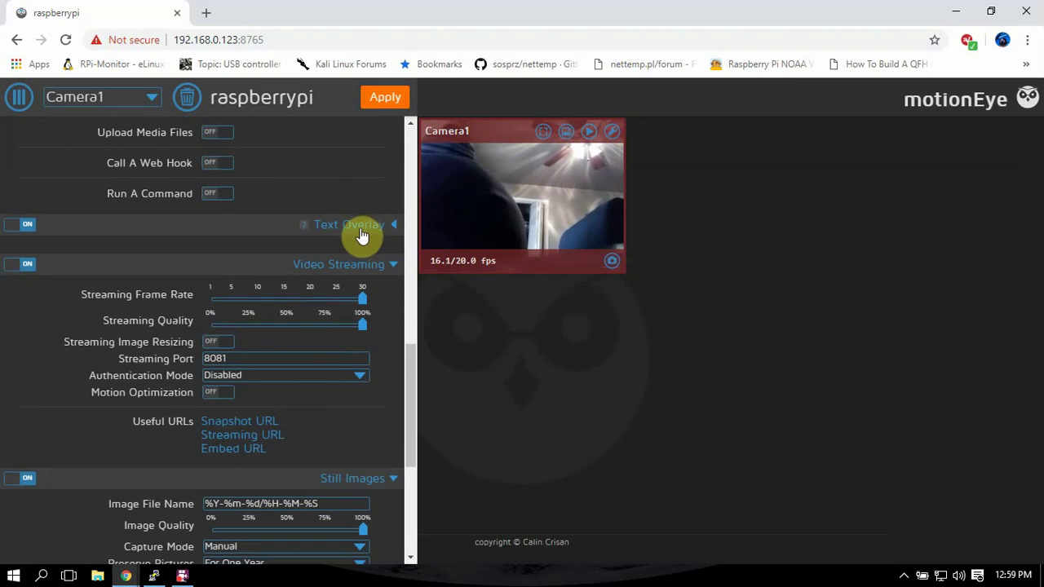
pyautogui.click(359, 228)
pyautogui.scroll(4, 353, 273)
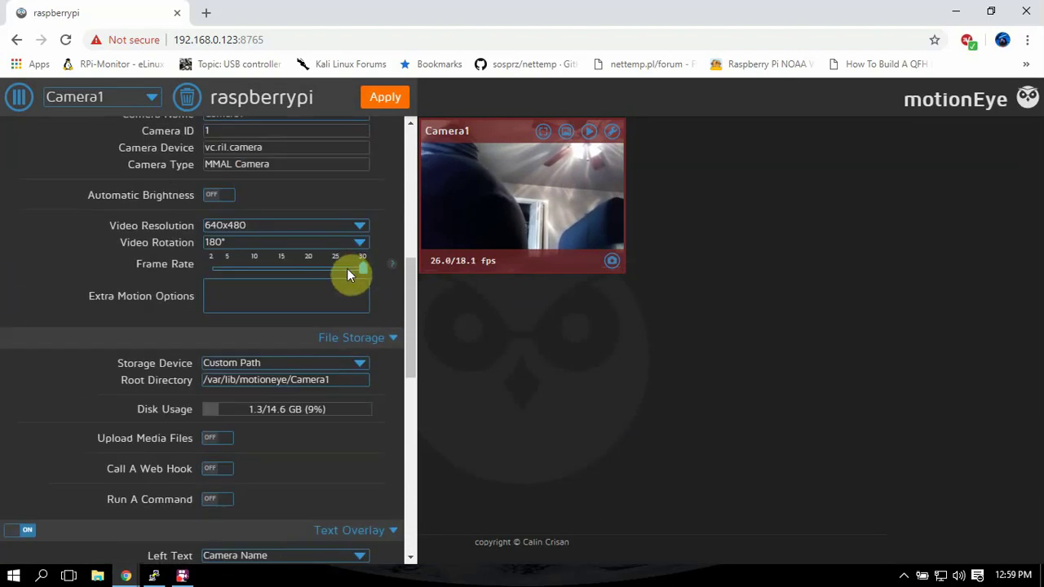
pyautogui.scroll(7, 347, 268)
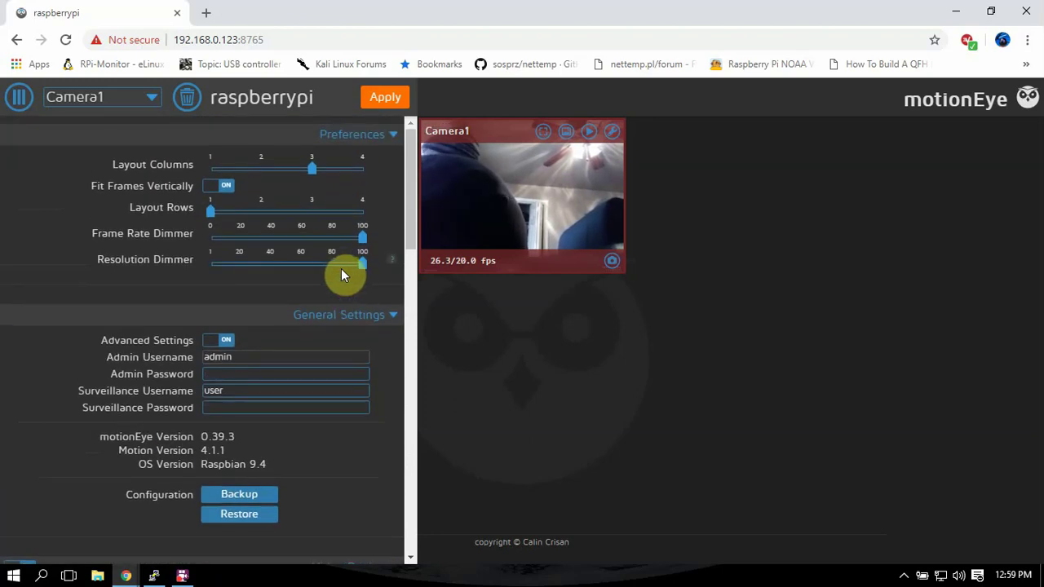
pyautogui.scroll(-9, 333, 269)
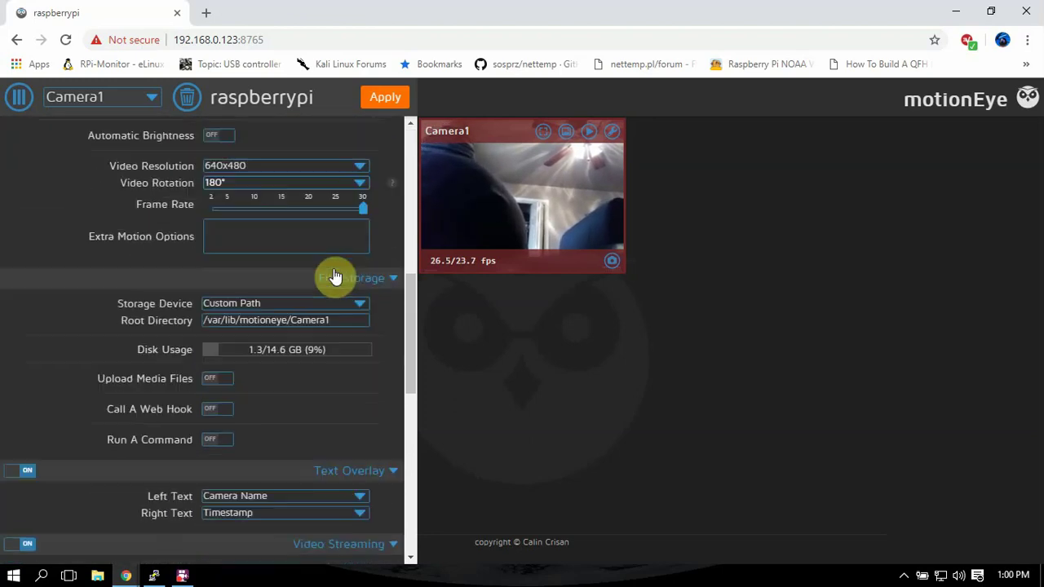
pyautogui.scroll(-5, 335, 277)
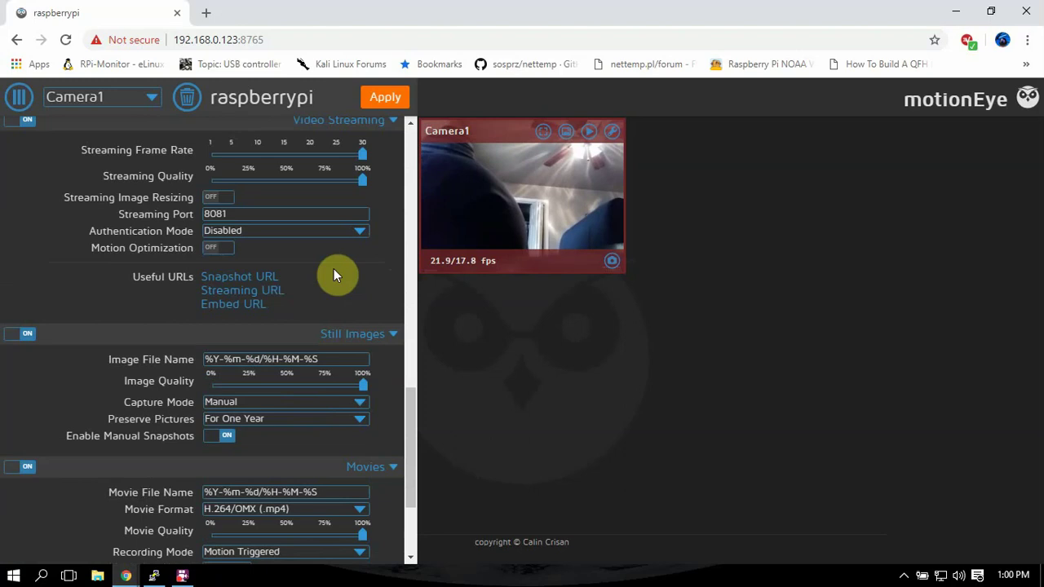
pyautogui.scroll(-1, 333, 276)
pyautogui.scroll(-2, 334, 270)
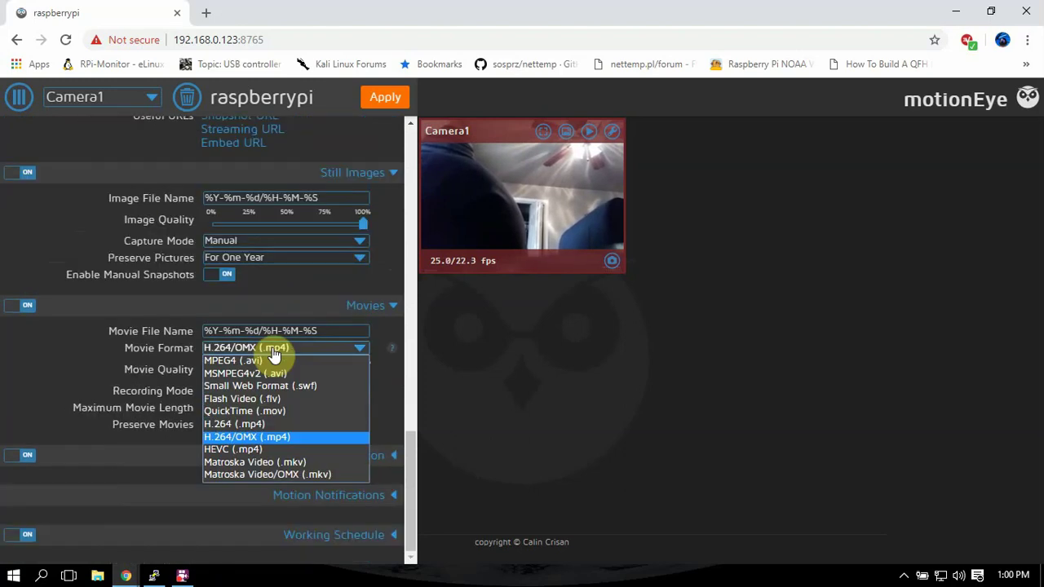
pyautogui.click(275, 350)
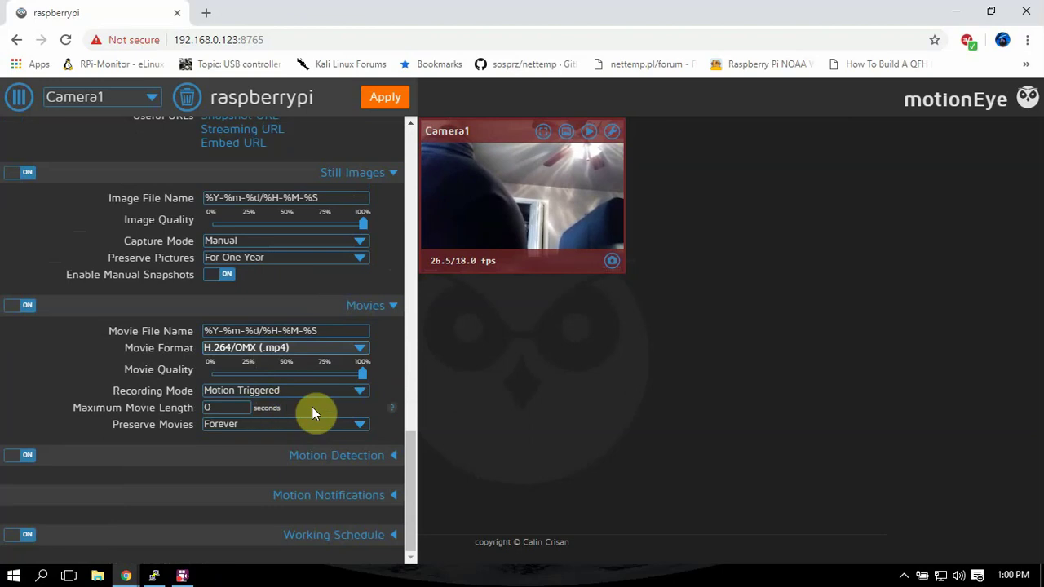
# Apply the pending Camera1 settings so that another camera can be added.
pyautogui.scroll(20, 312, 407)
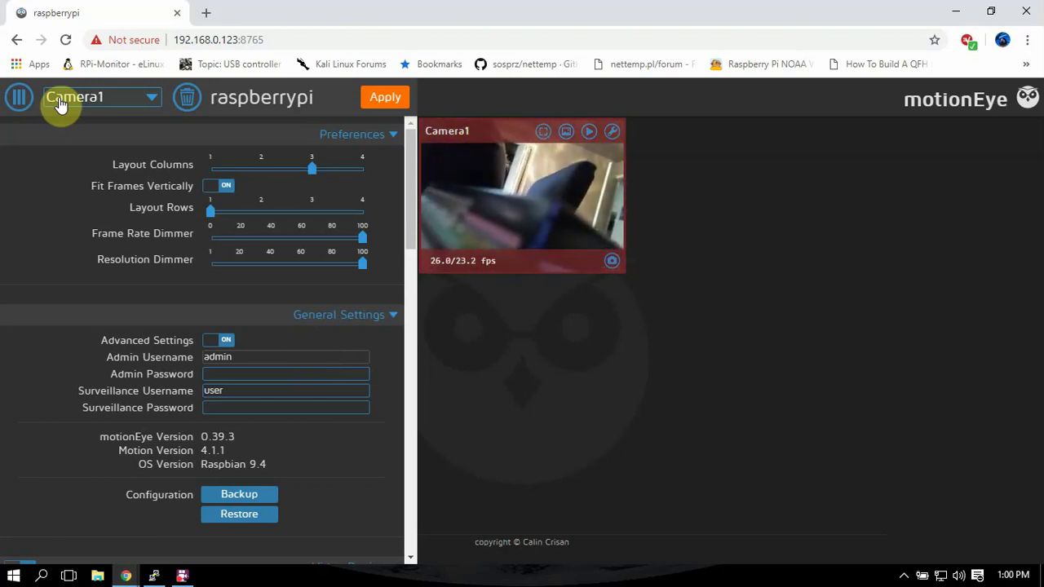
pyautogui.click(134, 100)
pyautogui.click(97, 137)
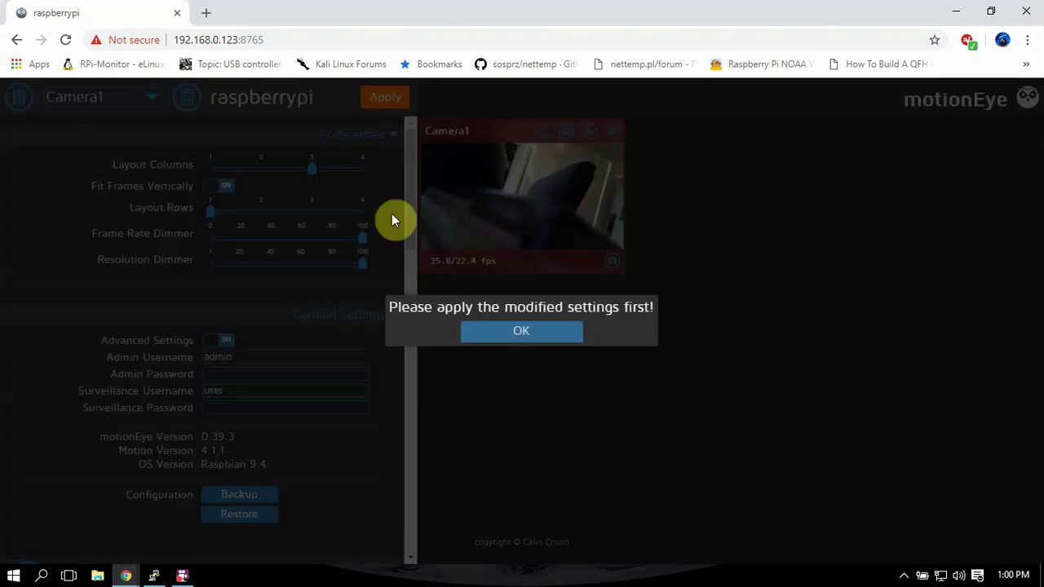
pyautogui.click(489, 331)
pyautogui.click(377, 98)
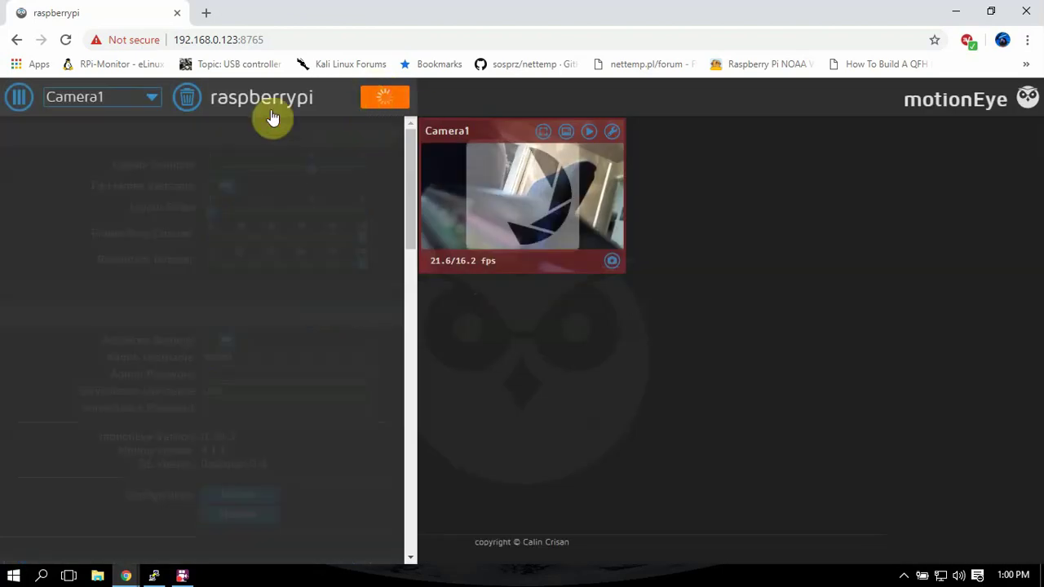
# Examine the available camera types and the fields required for a Network Camera, without adding one.
pyautogui.click(112, 98)
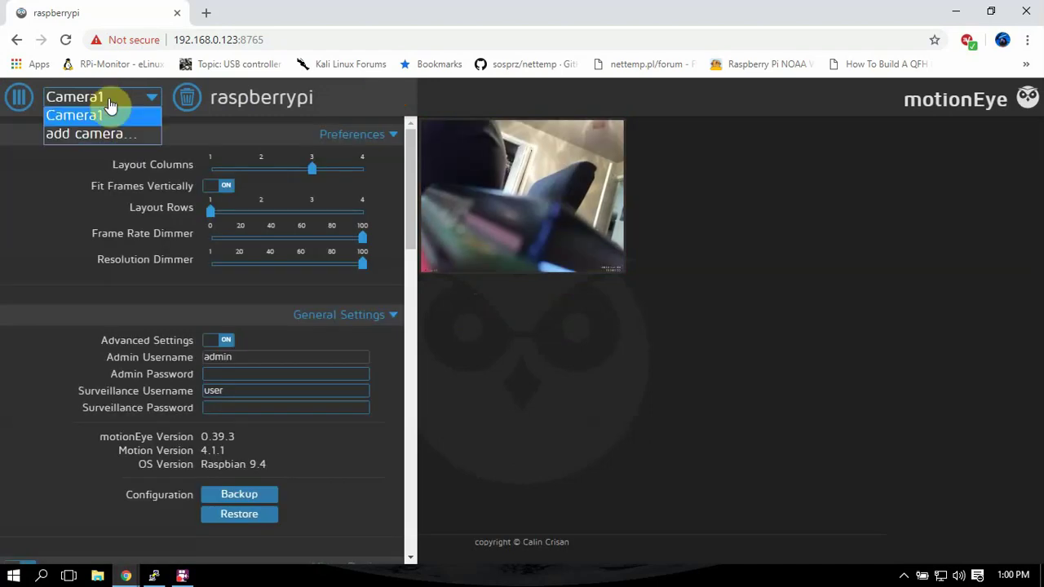
pyautogui.click(89, 134)
pyautogui.click(508, 294)
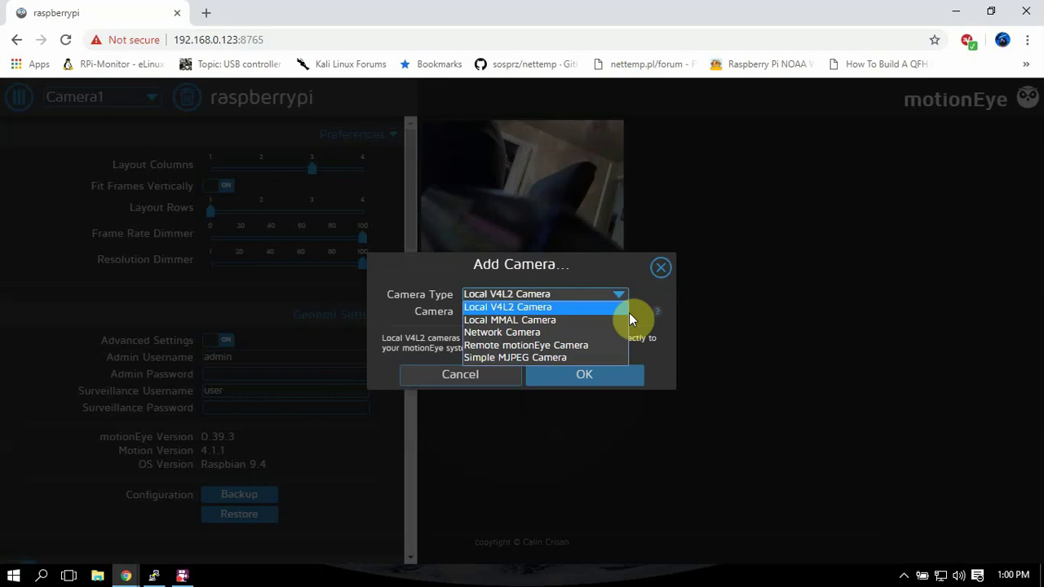
pyautogui.click(548, 337)
pyautogui.click(483, 282)
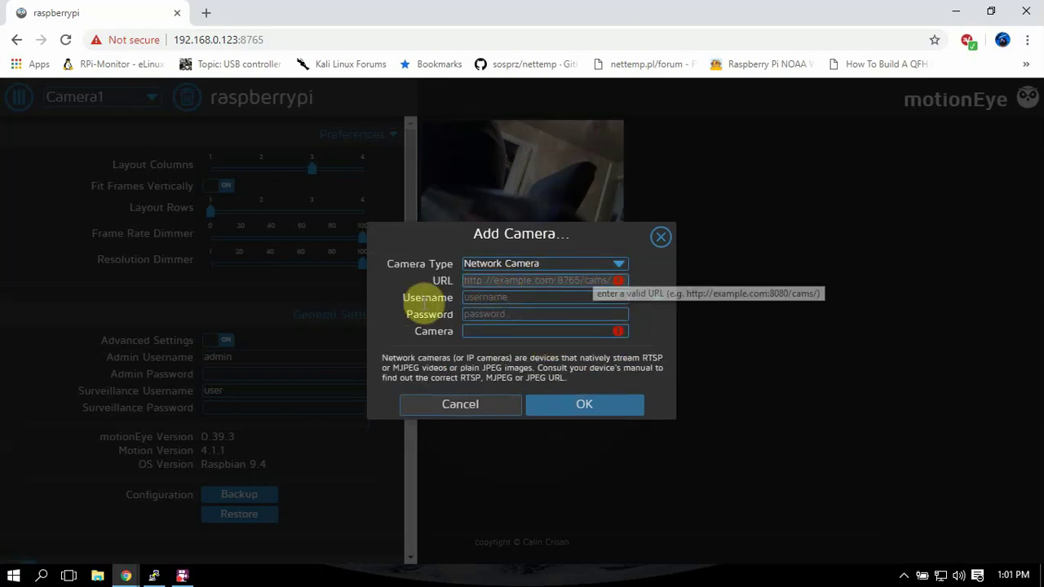
pyautogui.click(462, 406)
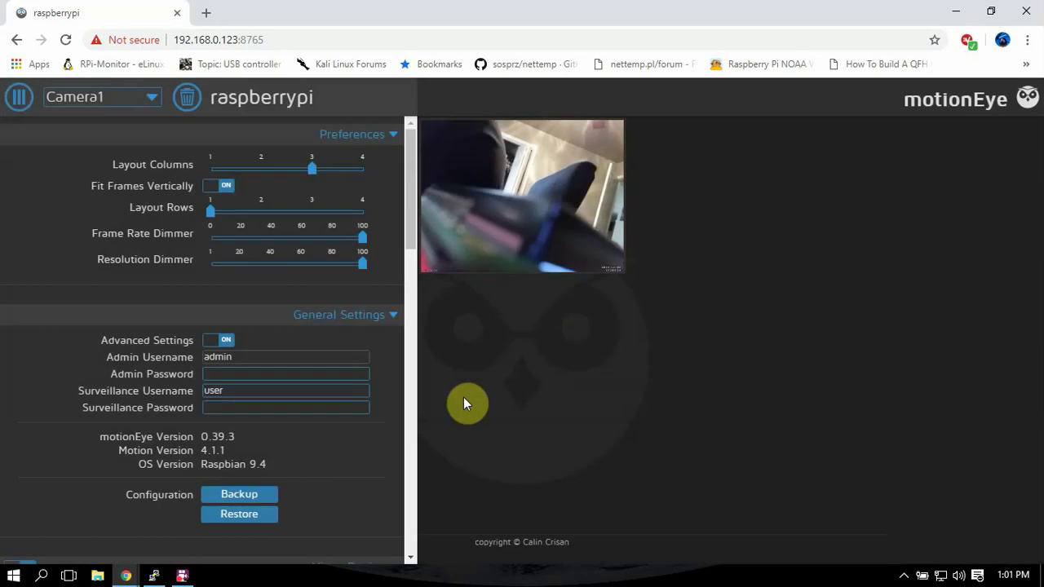